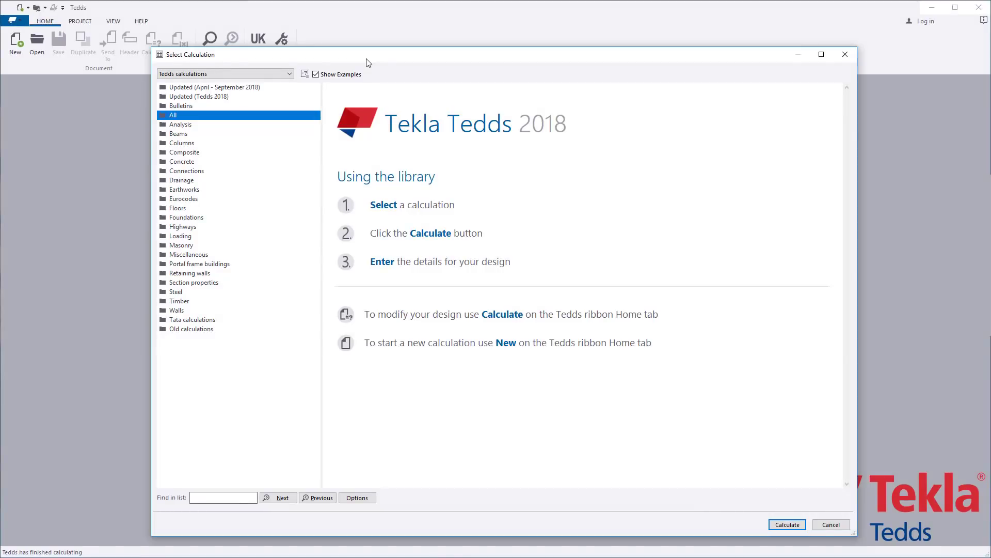
# Select Column base plate design (EN1993) under Eurocodes in the calculation library
pyautogui.click(199, 201)
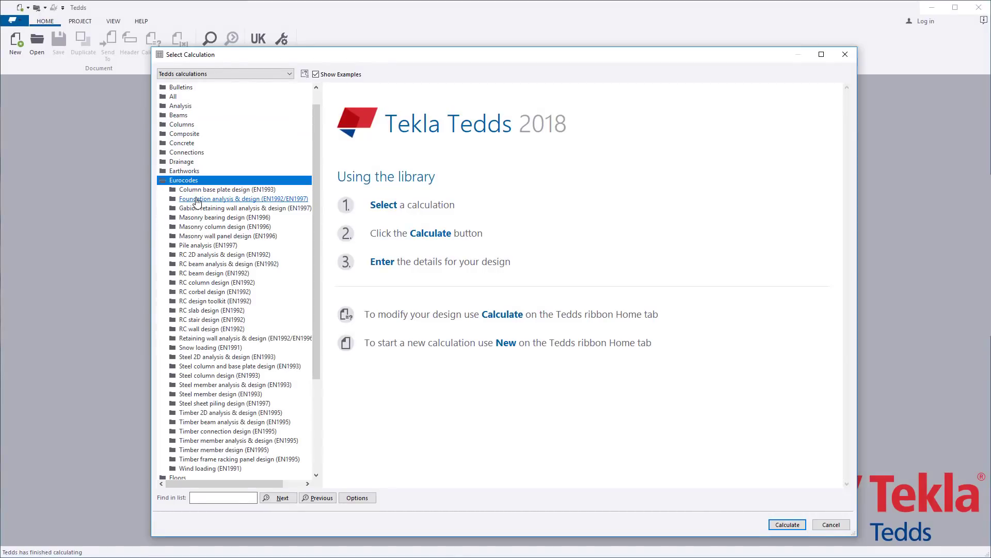
pyautogui.click(262, 191)
pyautogui.click(266, 201)
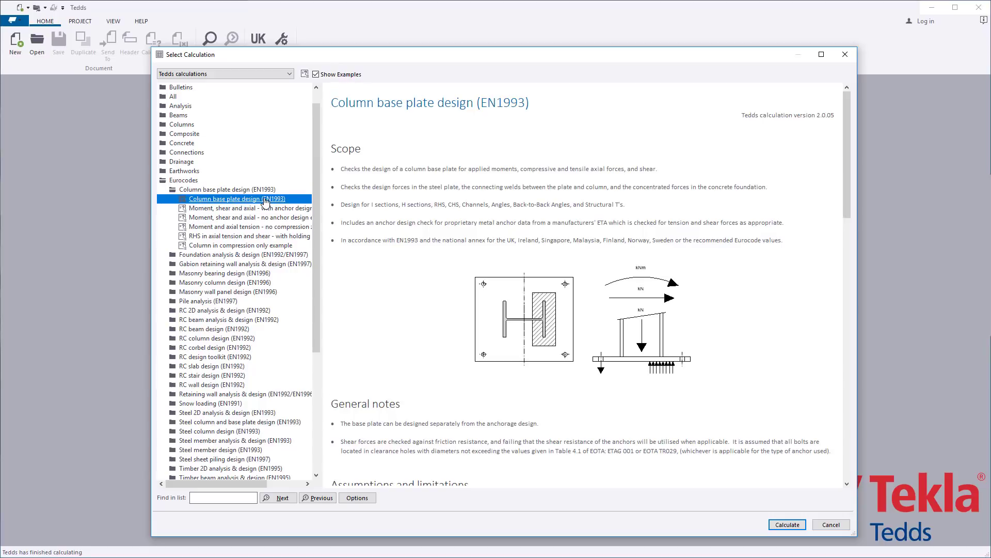
pyautogui.click(409, 149)
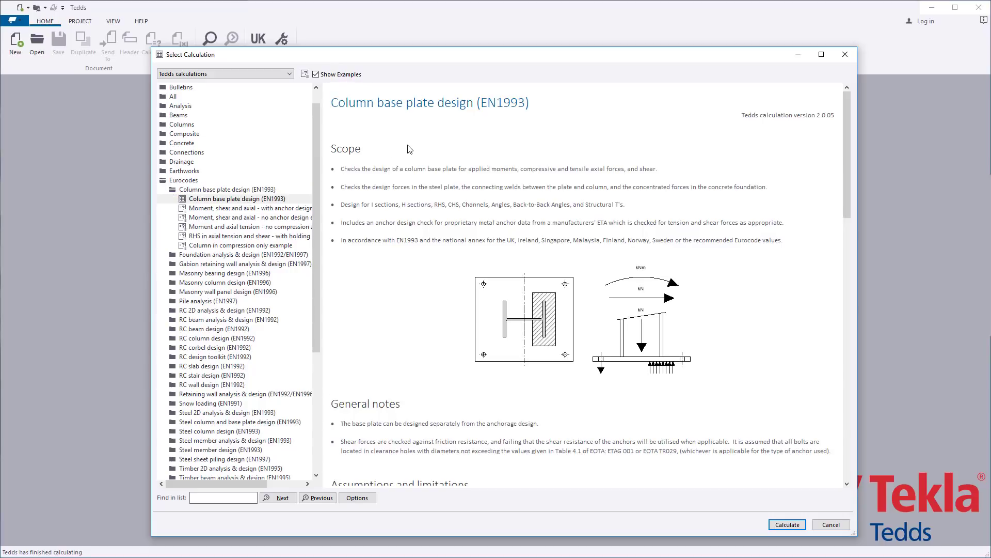
# Preview the worked base plate examples, then reselect the Column base plate design (EN1993) calculation
pyautogui.scroll(-15, 410, 149)
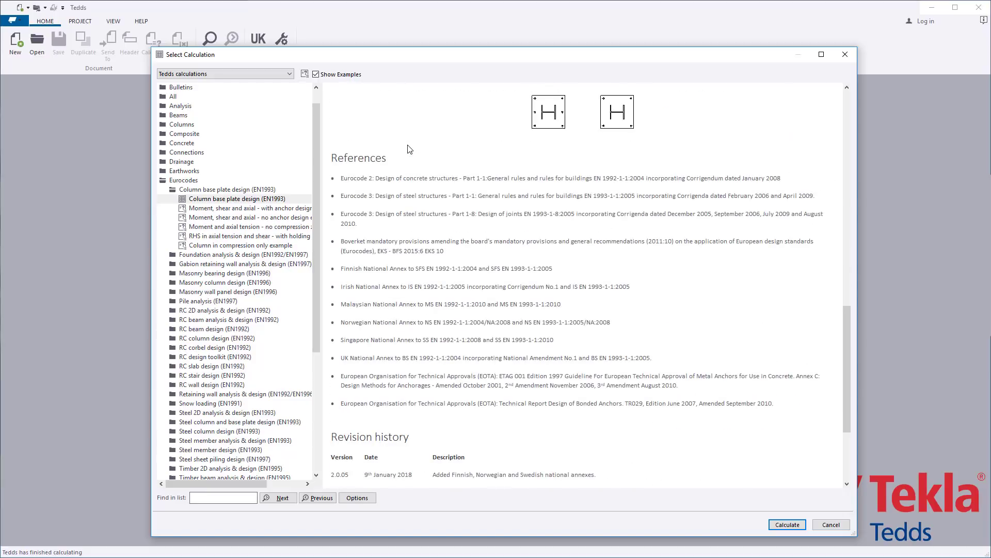
pyautogui.scroll(-2, 315, 207)
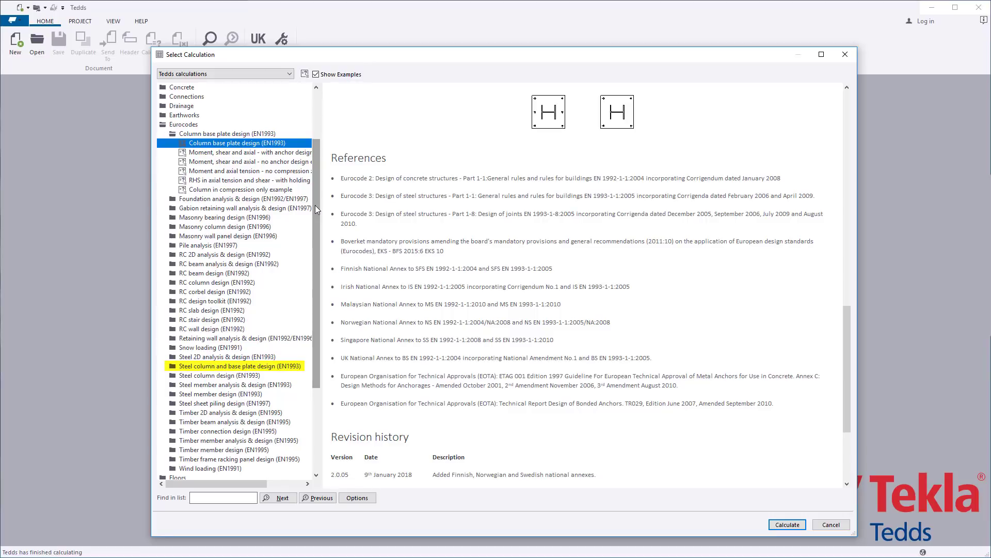
pyautogui.scroll(2, 315, 206)
pyautogui.click(235, 244)
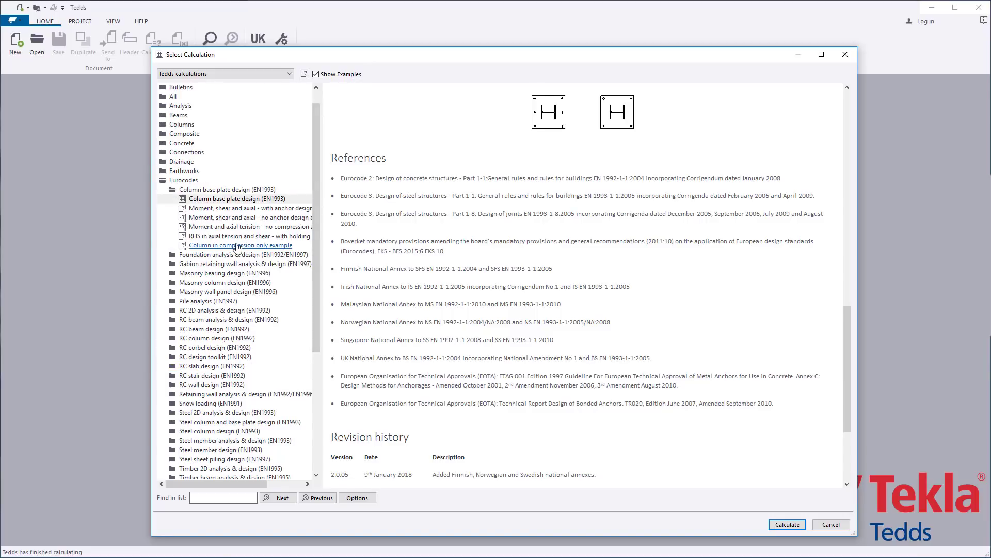
pyautogui.click(235, 235)
pyautogui.click(235, 226)
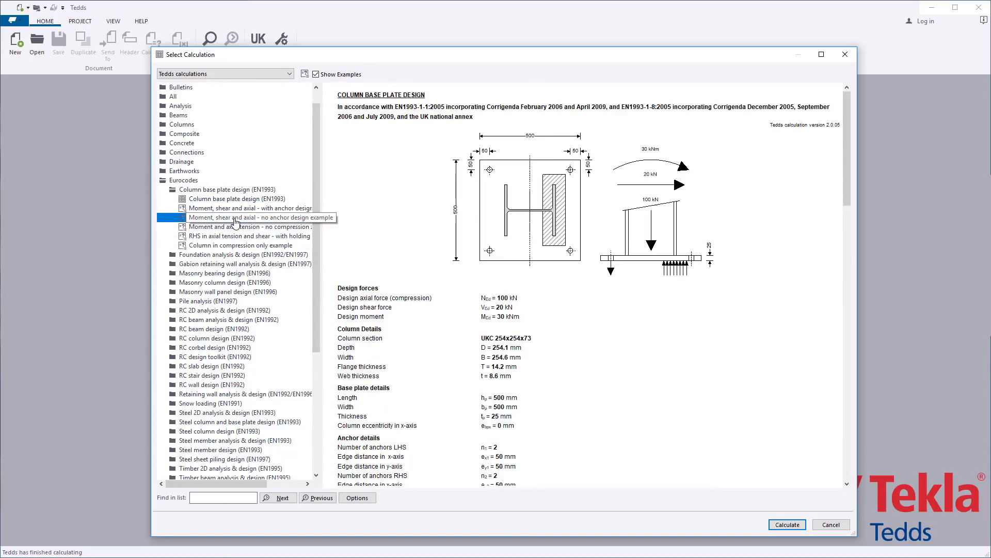
pyautogui.click(236, 217)
pyautogui.click(237, 209)
pyautogui.click(236, 199)
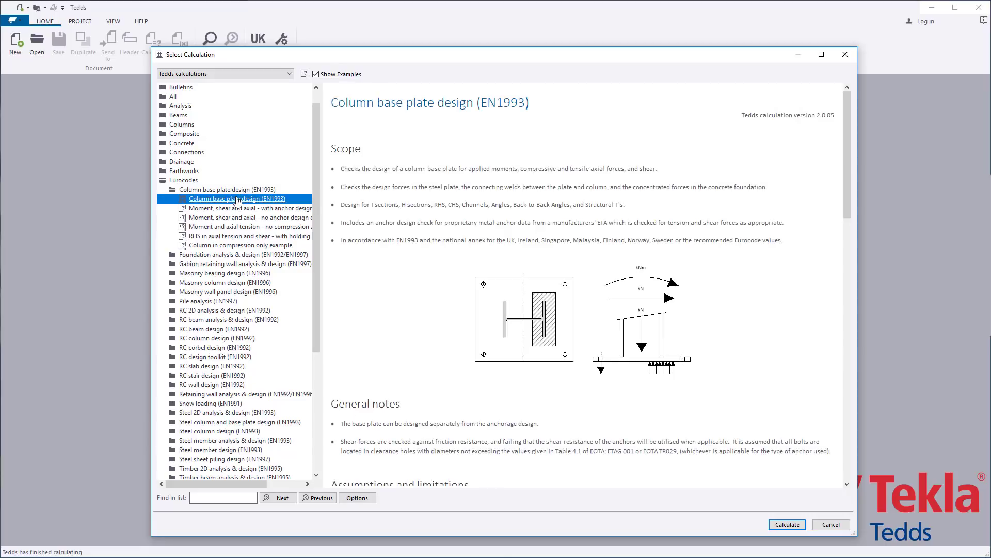
# Start the calculation, keep the United Kingdom annex and Europe sections, and leave partial factors unchanged
pyautogui.click(803, 525)
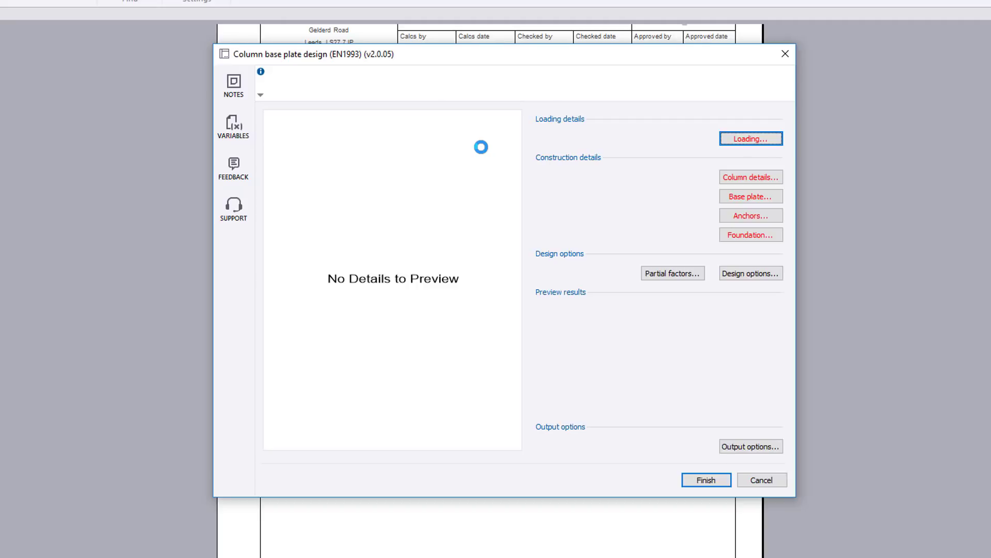
pyautogui.click(775, 275)
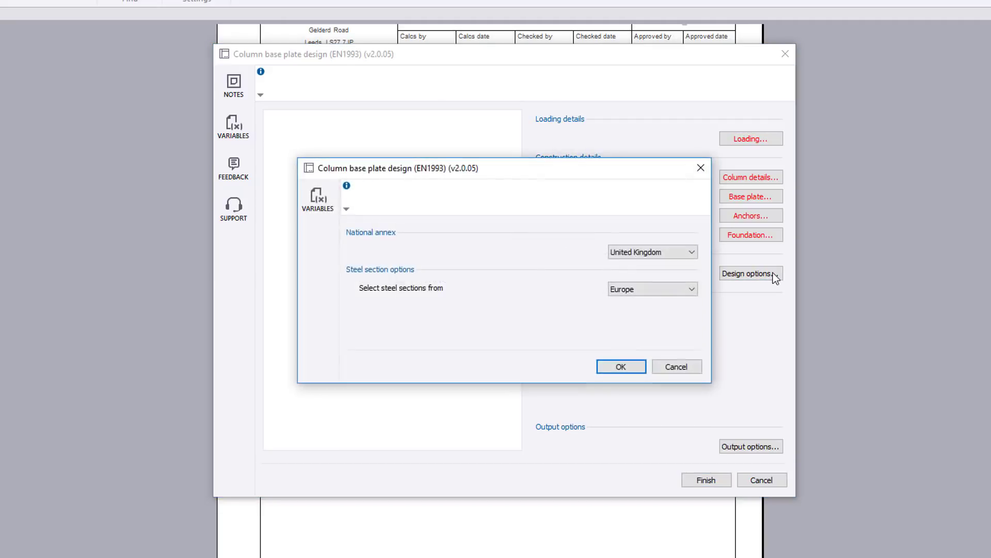
pyautogui.click(695, 253)
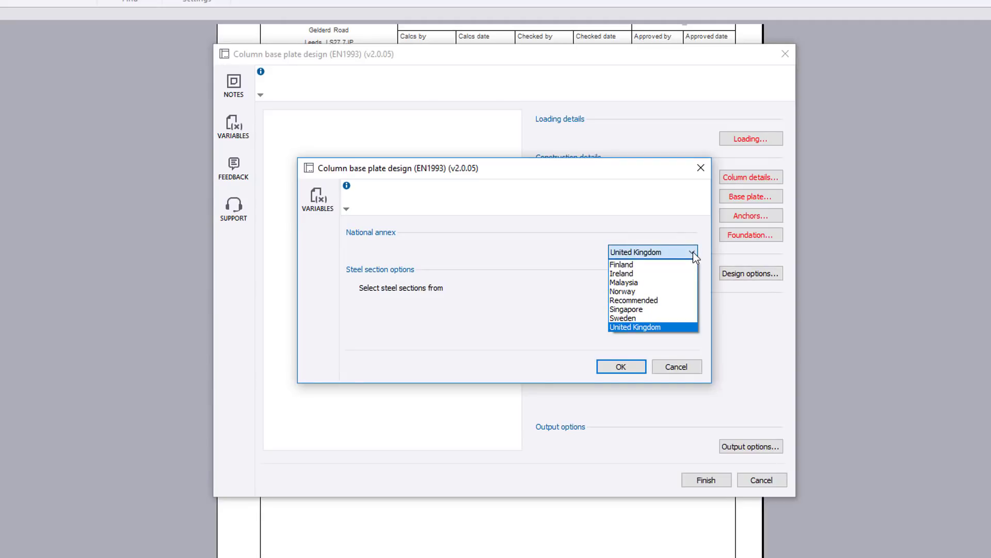
pyautogui.click(693, 252)
pyautogui.click(693, 291)
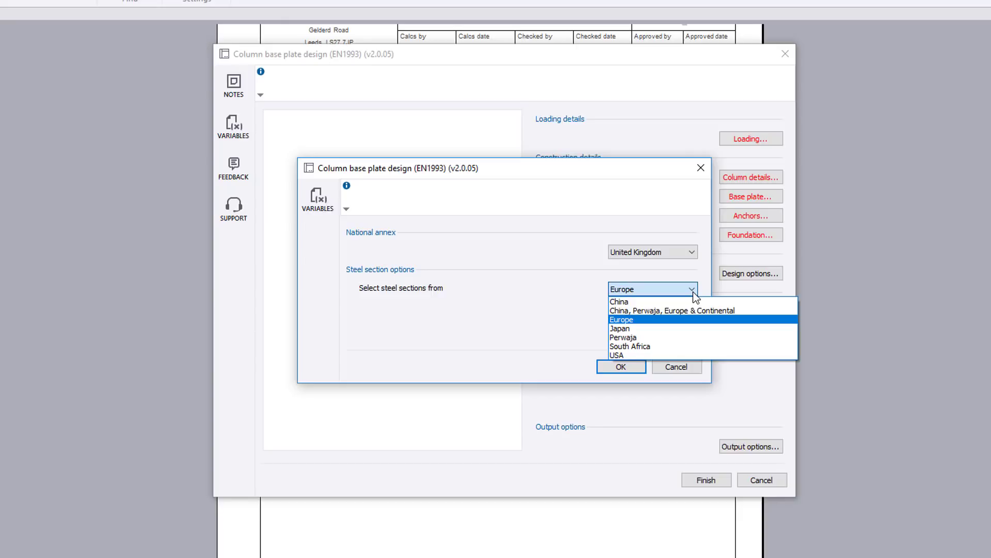
pyautogui.click(692, 290)
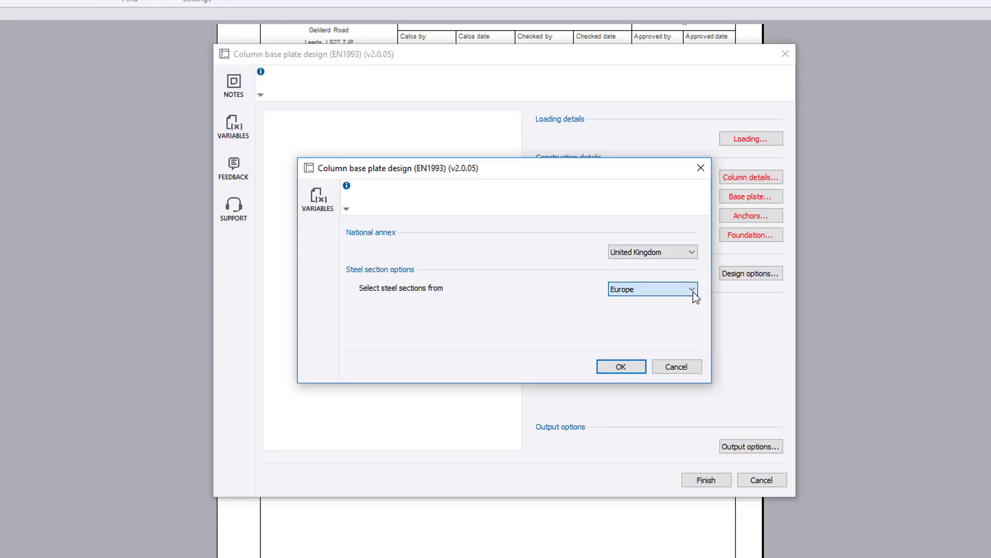
pyautogui.click(638, 364)
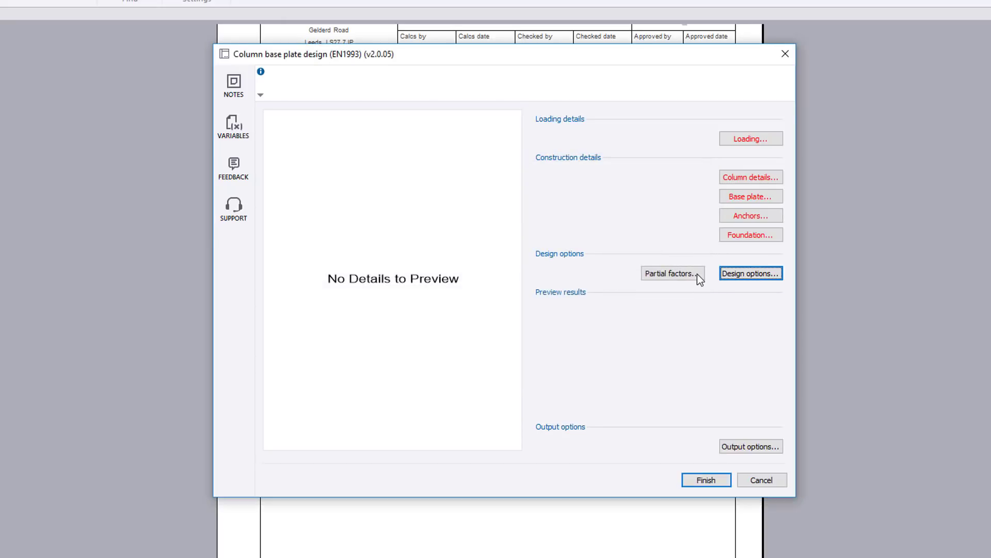
pyautogui.click(697, 274)
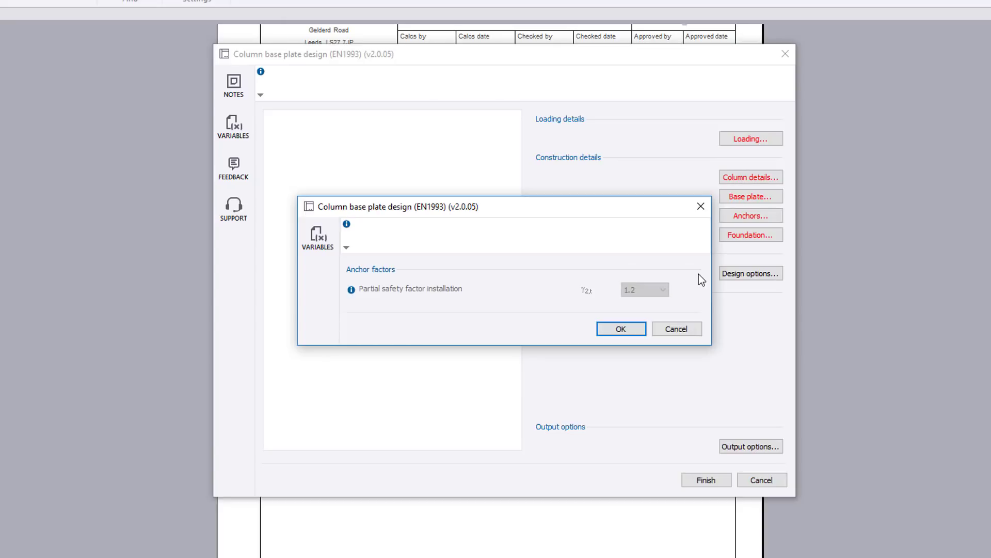
pyautogui.click(689, 328)
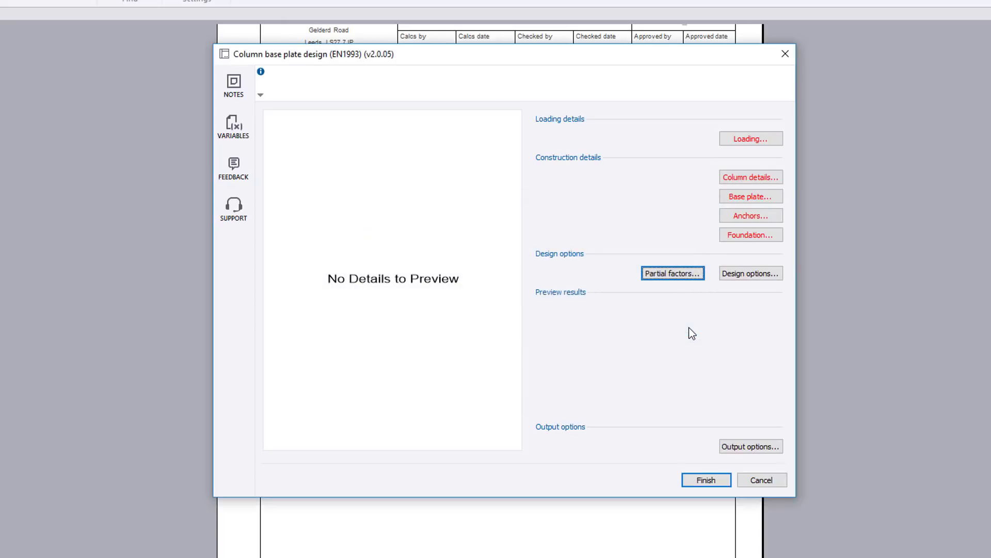
# Enter design loads of 100 kN axial, 20 kN shear and 30 kNm moment
pyautogui.click(769, 142)
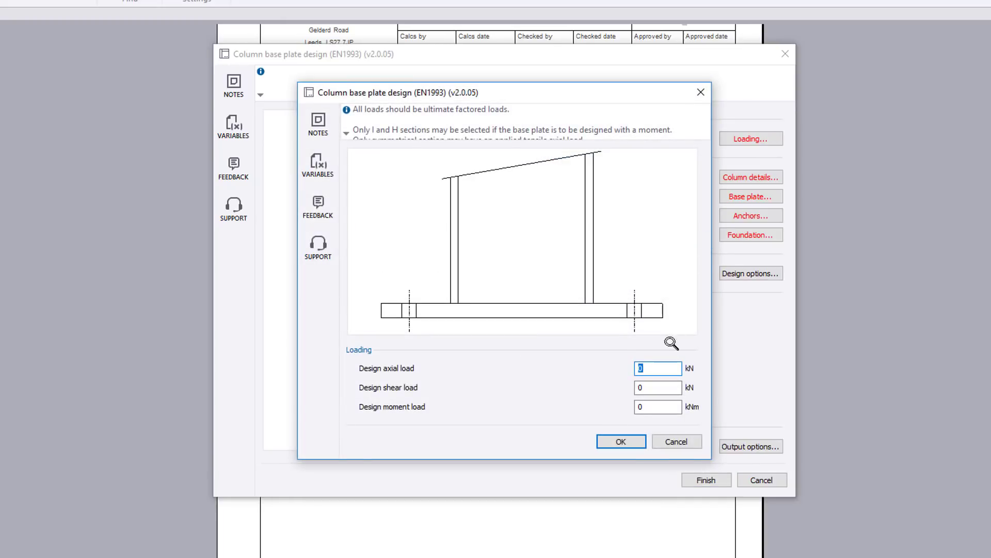
pyautogui.press('Tab')
pyautogui.write('20')
pyautogui.press('Tab')
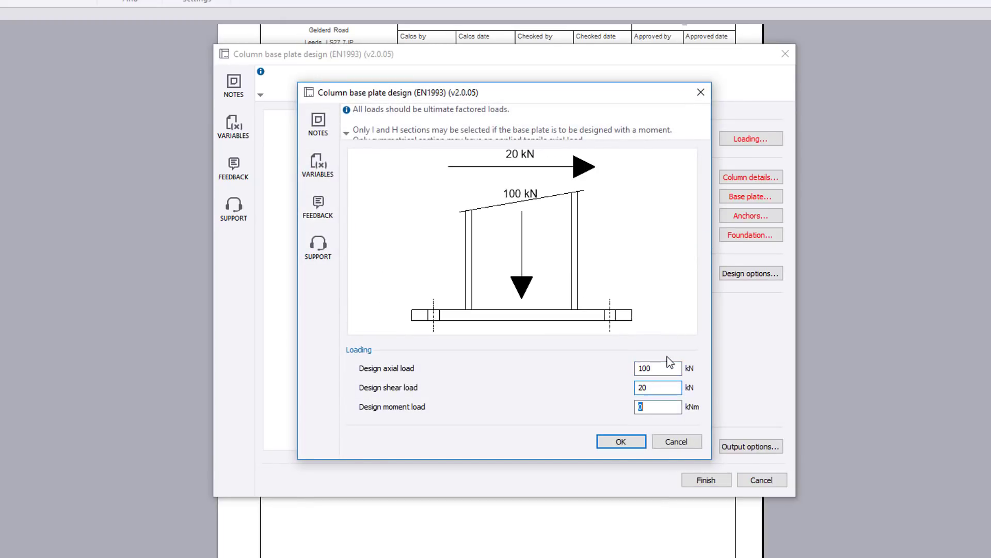
pyautogui.write('30')
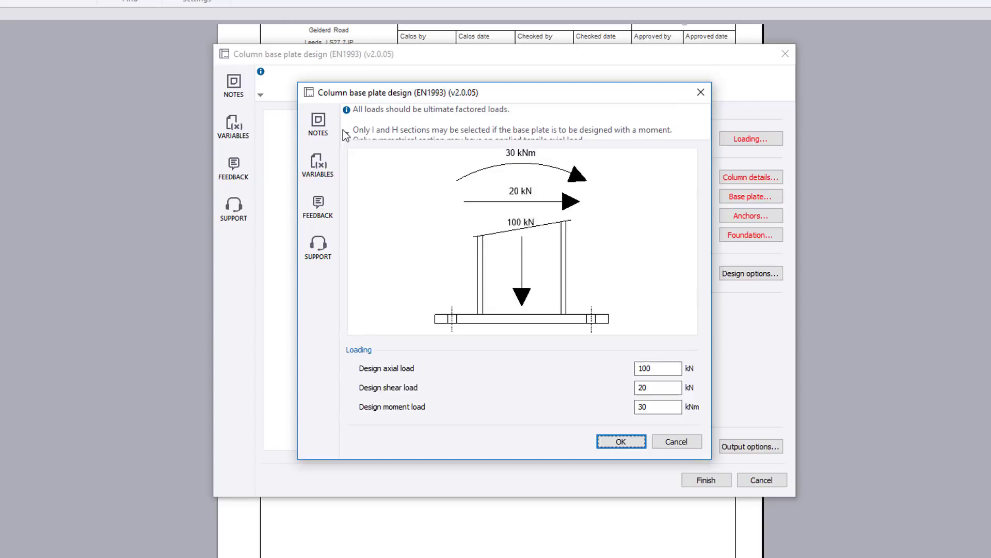
pyautogui.click(345, 132)
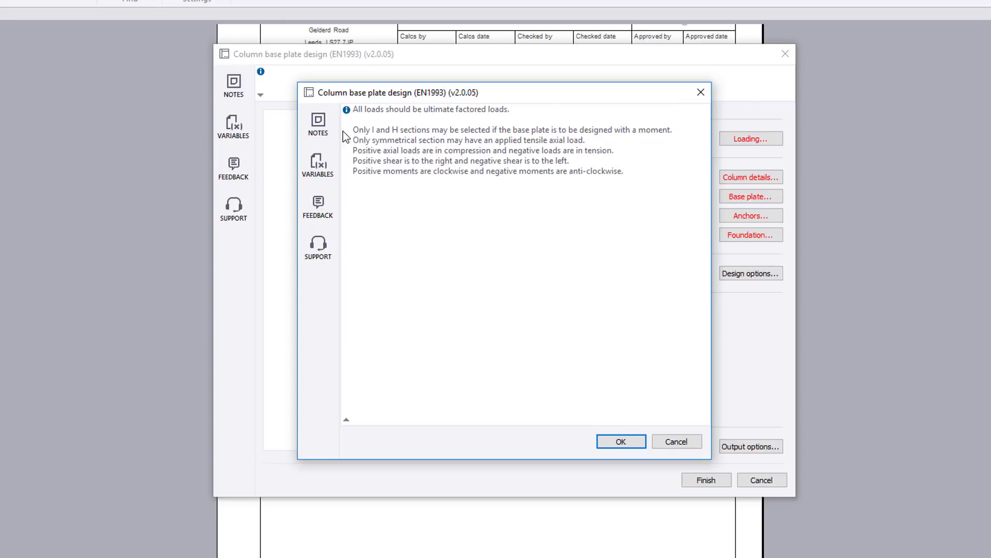
pyautogui.click(345, 415)
pyautogui.click(628, 442)
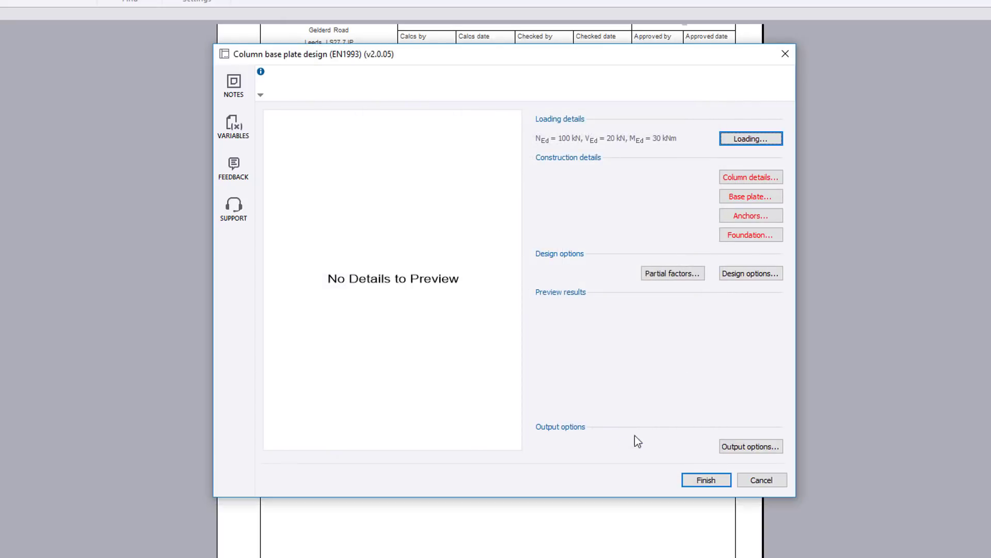
# Choose UKC 254x254x73 as the column section
pyautogui.click(770, 179)
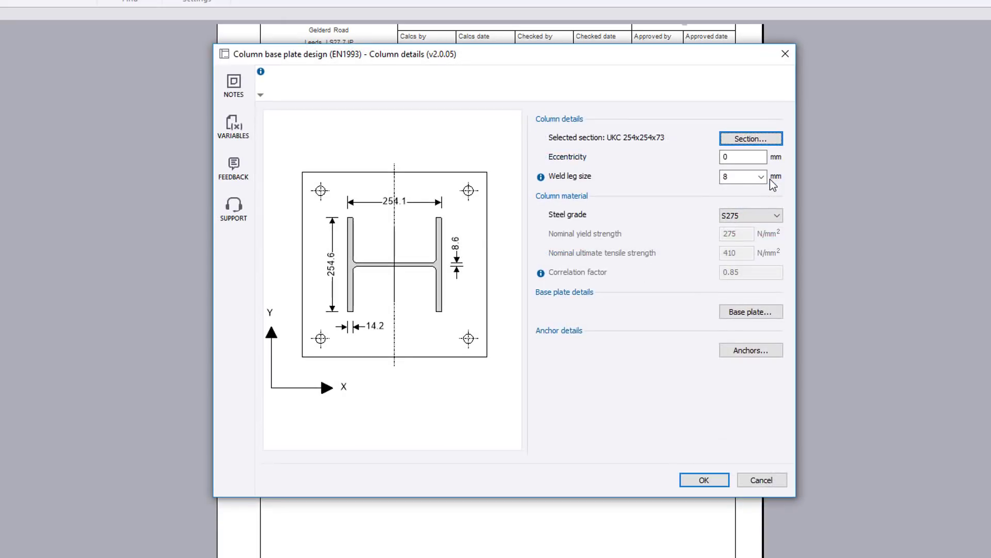
pyautogui.click(769, 140)
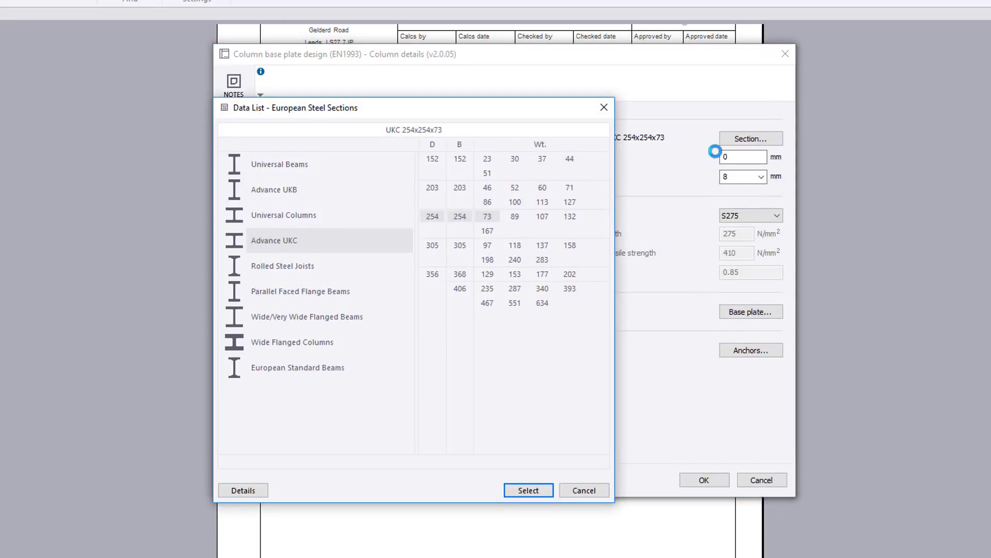
pyautogui.click(261, 490)
pyautogui.click(488, 217)
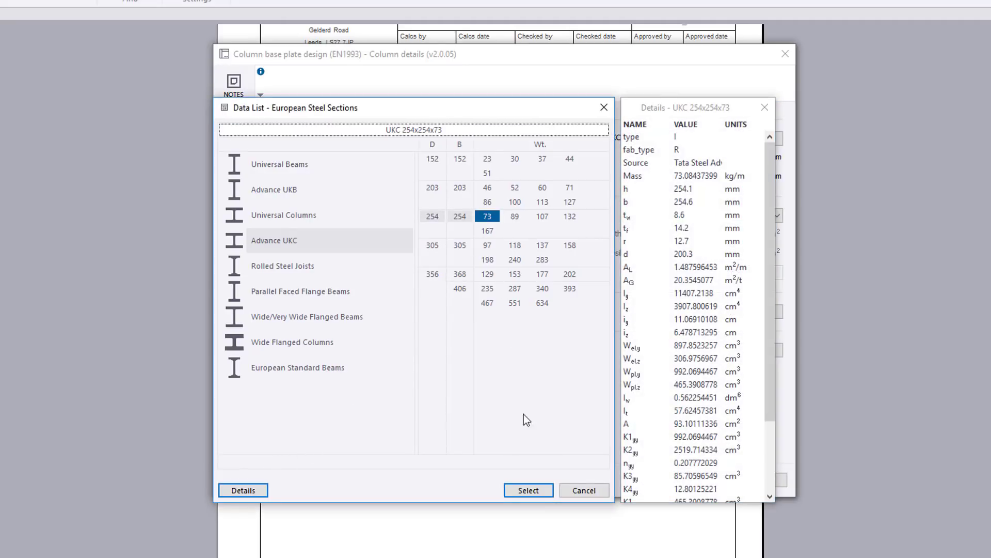
pyautogui.click(528, 490)
# Set 25 mm column eccentricity, keeping S275 steel and the 8 mm weld
pyautogui.doubleClick(744, 156)
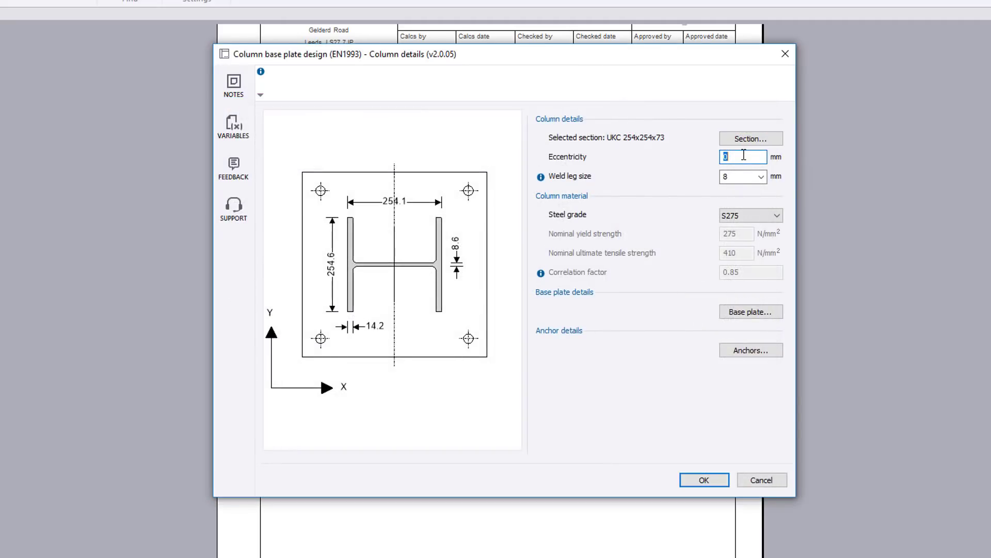
pyautogui.write('25')
pyautogui.press('Tab')
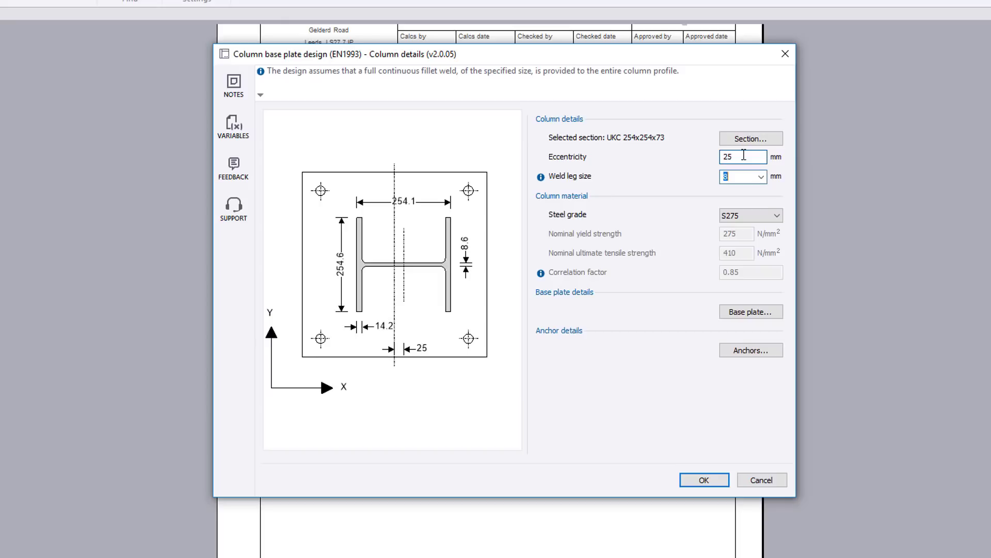
pyautogui.click(776, 216)
pyautogui.click(774, 218)
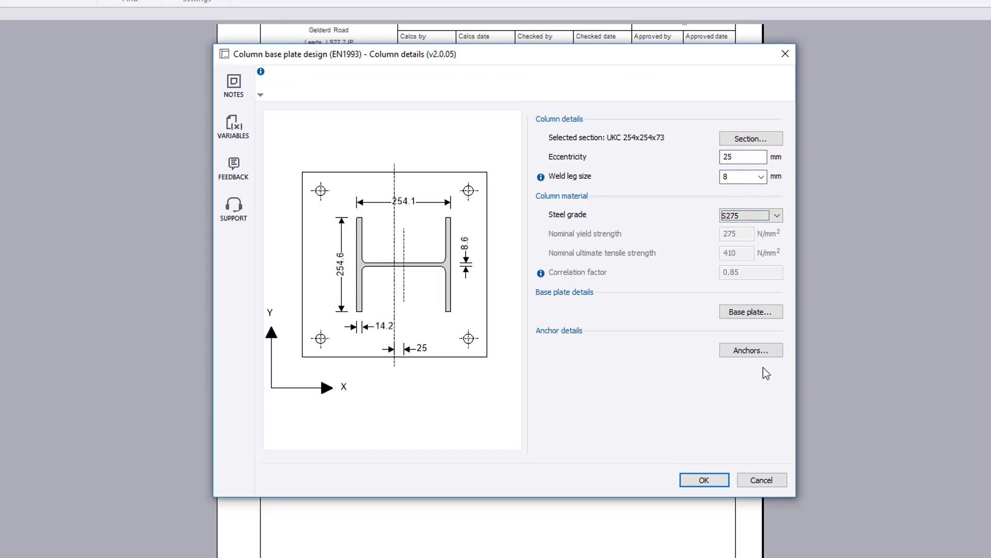
pyautogui.moveTo(539, 179)
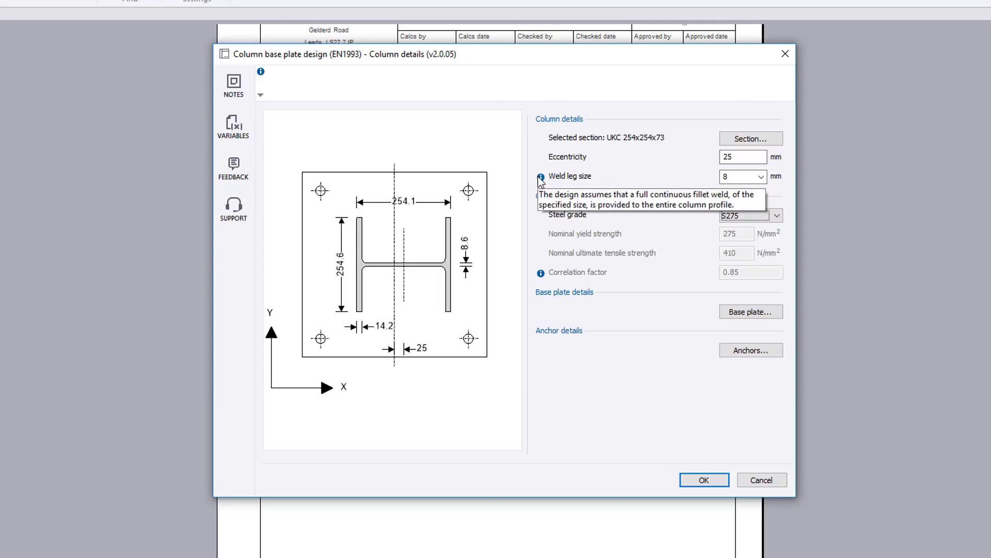
pyautogui.click(724, 482)
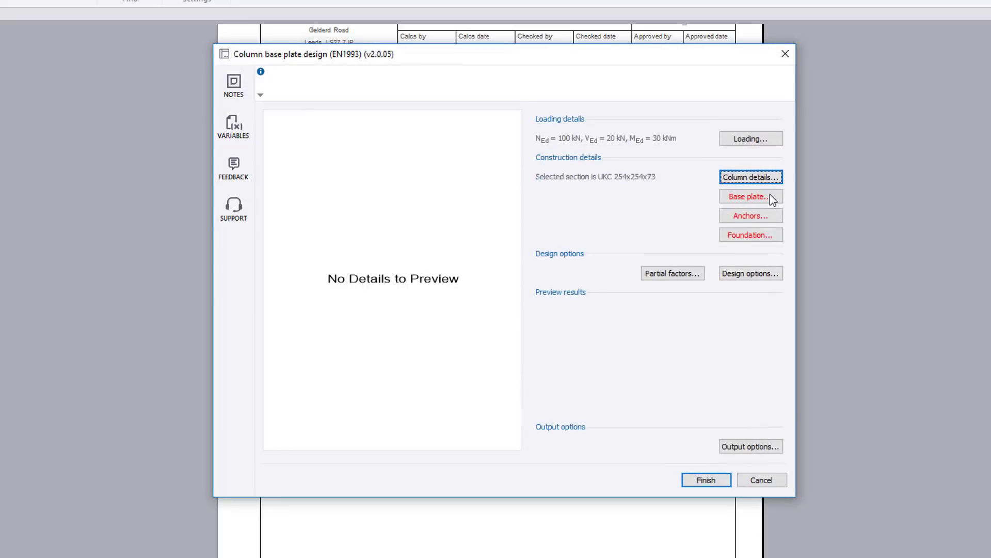
# Set the base plate dimensions to 450 x 400 mm with 20 mm thickness
pyautogui.click(770, 194)
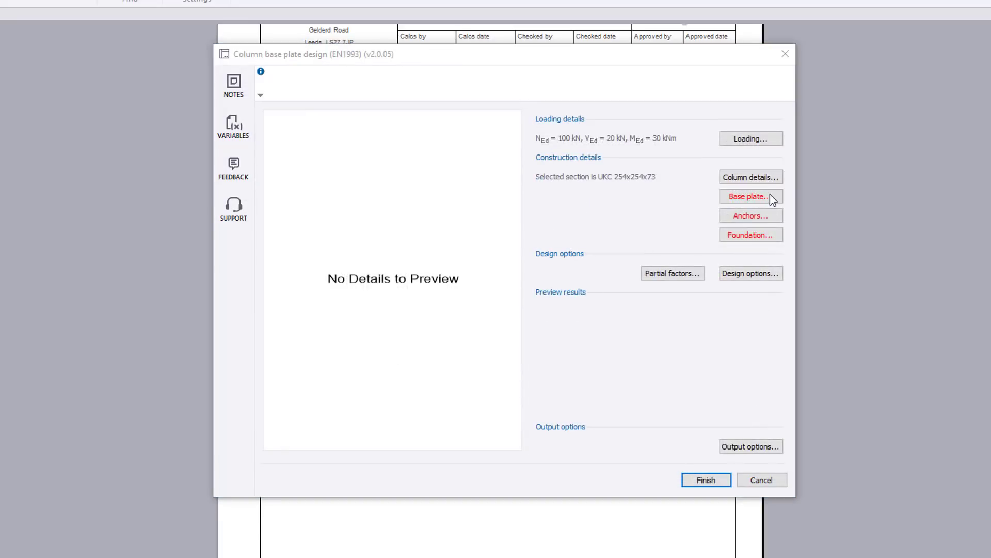
pyautogui.click(484, 365)
pyautogui.press('Tab')
pyautogui.write('400')
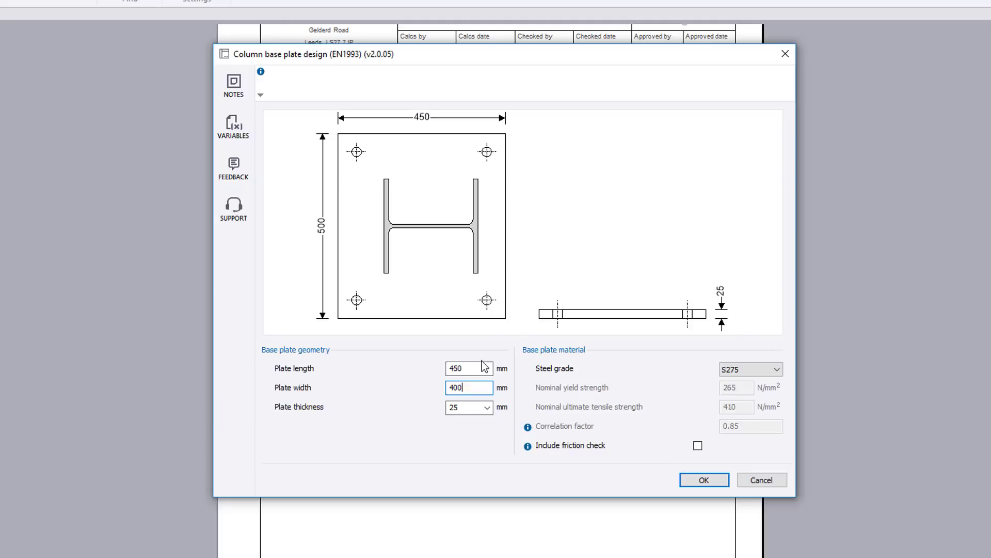
pyautogui.press('Tab')
pyautogui.click(487, 408)
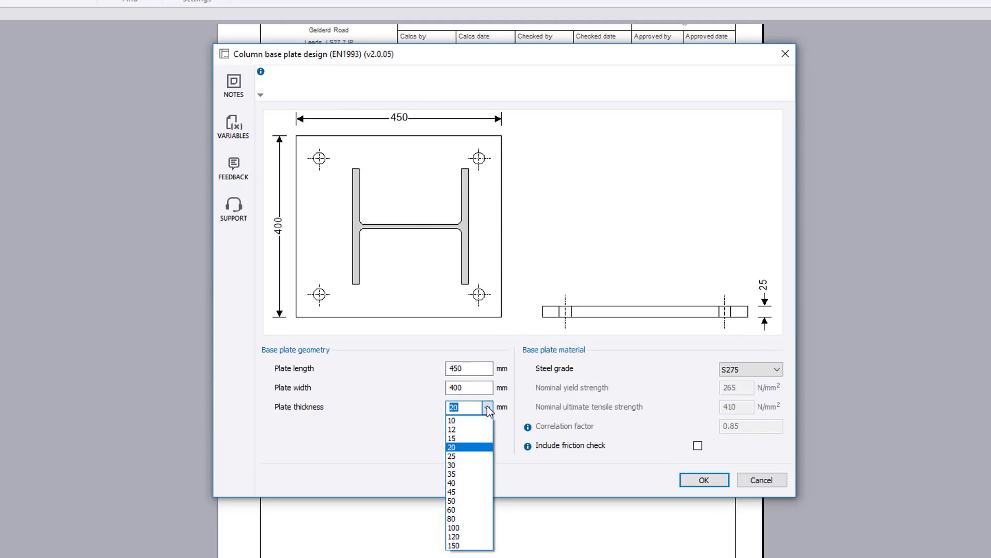
pyautogui.click(488, 408)
# Keep S275 plate steel and include the friction check with coefficient 0.2
pyautogui.click(775, 370)
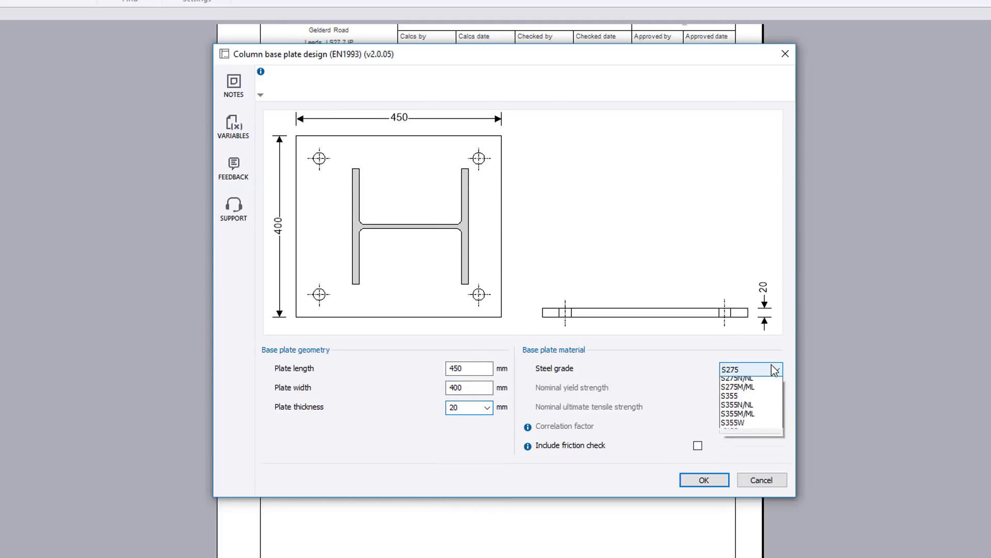
pyautogui.click(775, 370)
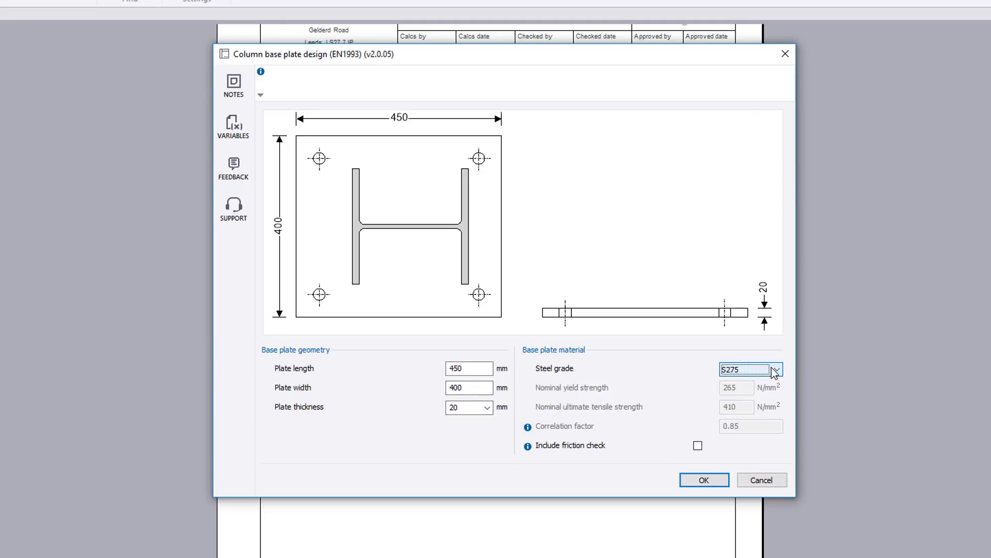
pyautogui.click(698, 445)
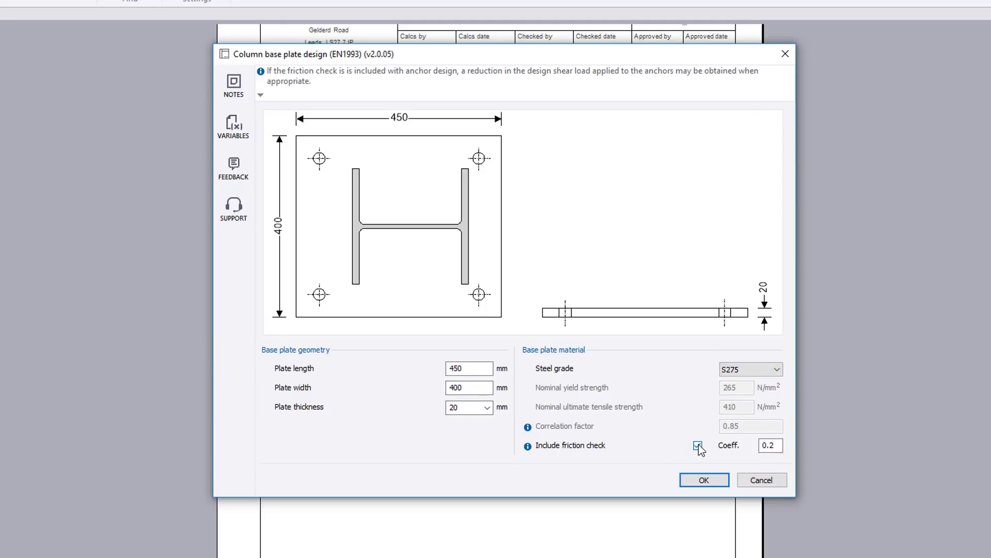
pyautogui.click(721, 478)
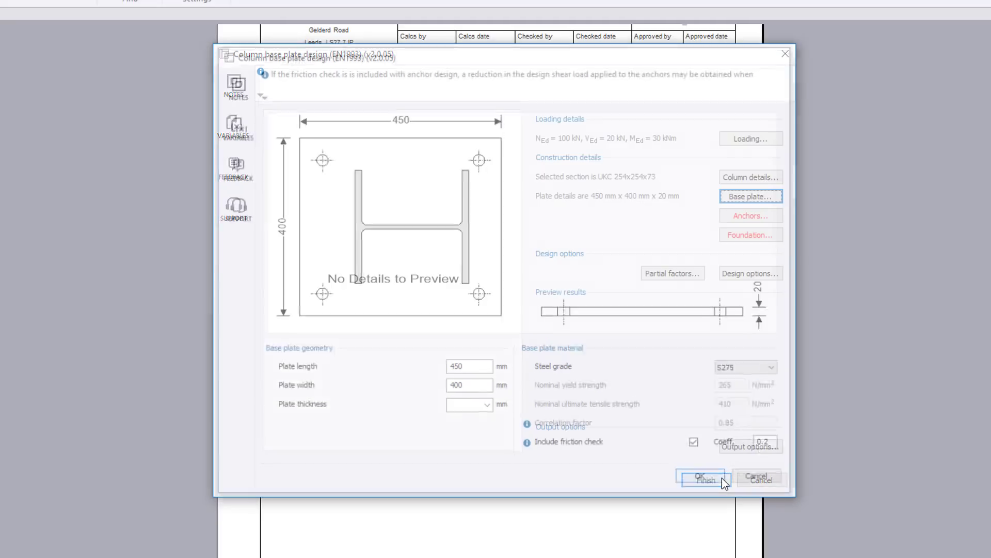
# Enable ETAG anchor design in the anchor settings
pyautogui.click(770, 215)
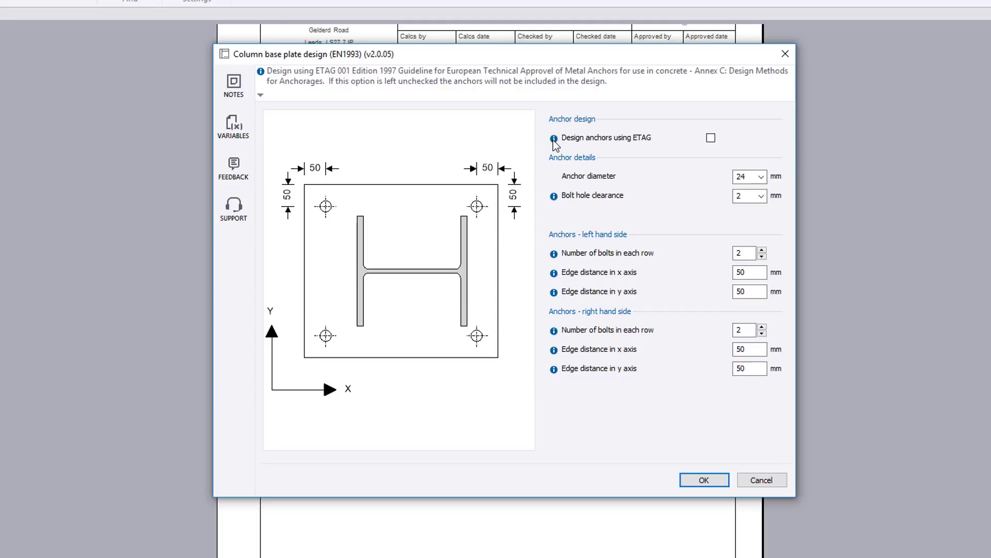
pyautogui.moveTo(553, 140)
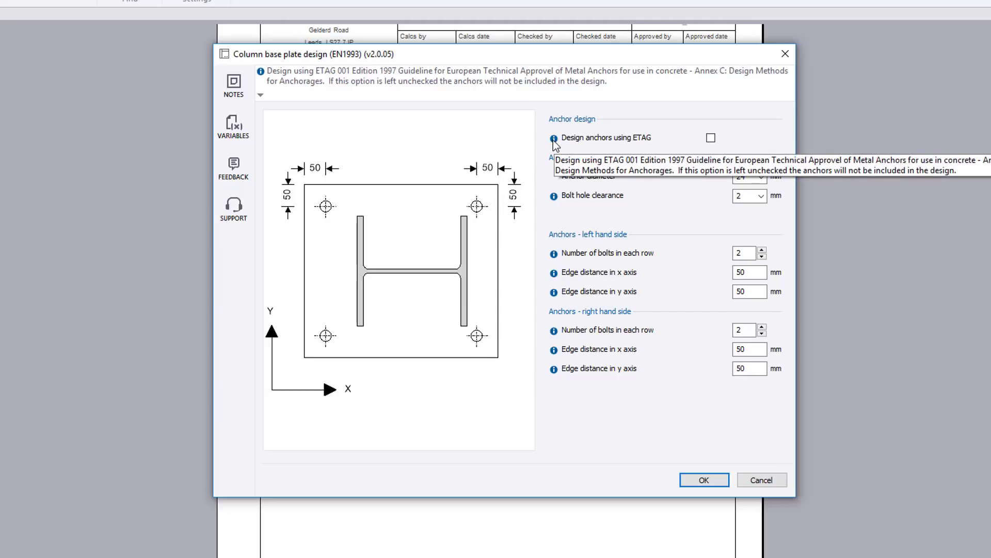
pyautogui.click(711, 138)
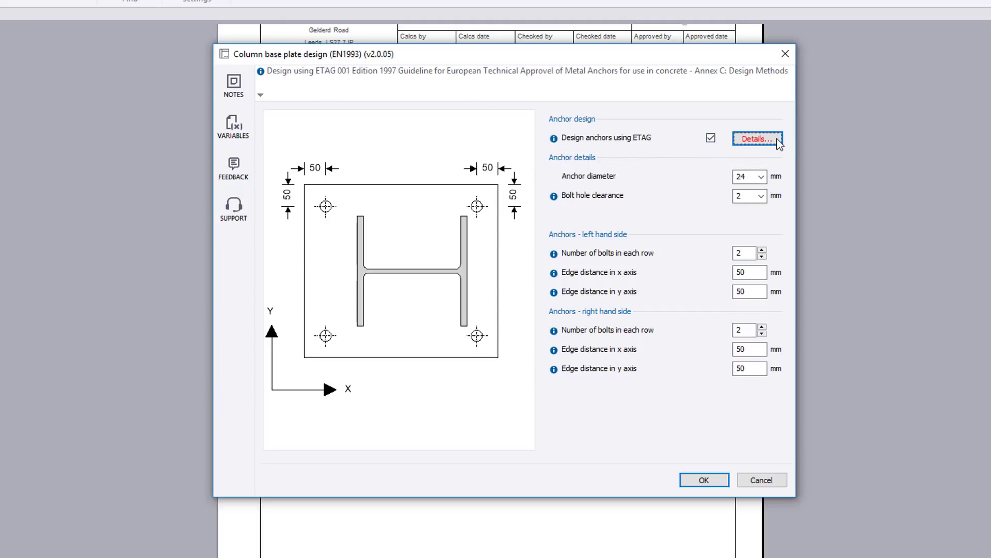
pyautogui.click(778, 139)
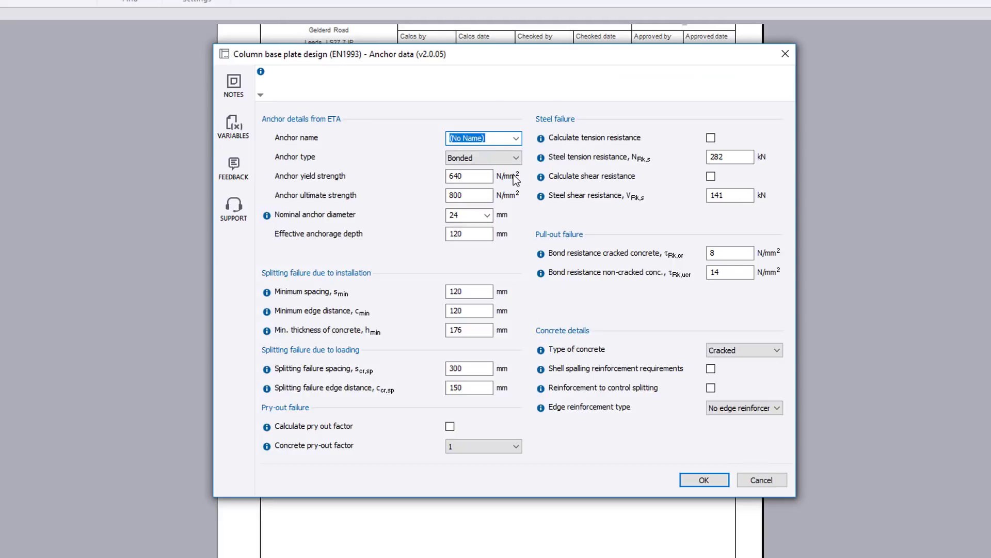
# Keep Bonded anchors, cracked concrete and no edge reinforcement, giving four M24 anchors
pyautogui.click(516, 156)
pyautogui.click(516, 153)
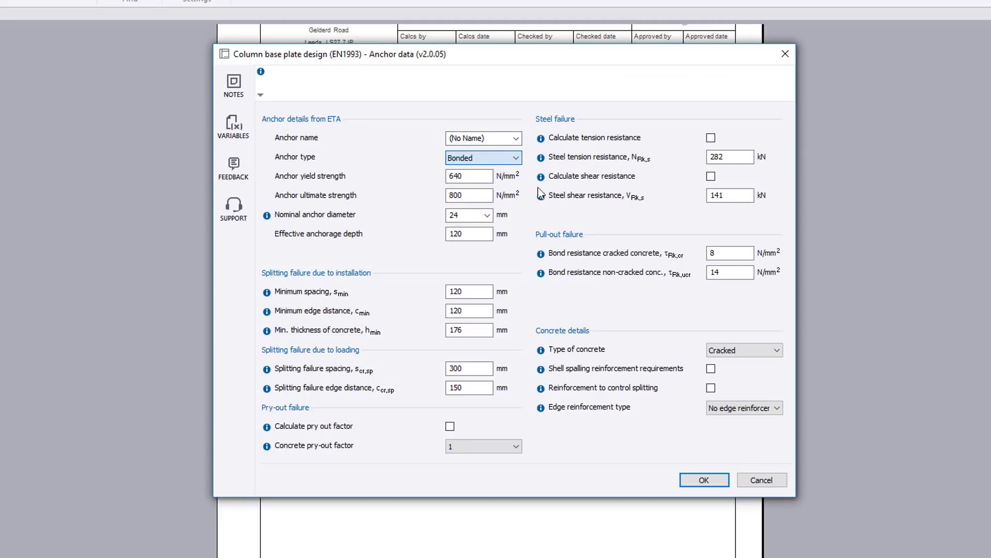
pyautogui.click(772, 357)
pyautogui.click(770, 352)
pyautogui.click(773, 408)
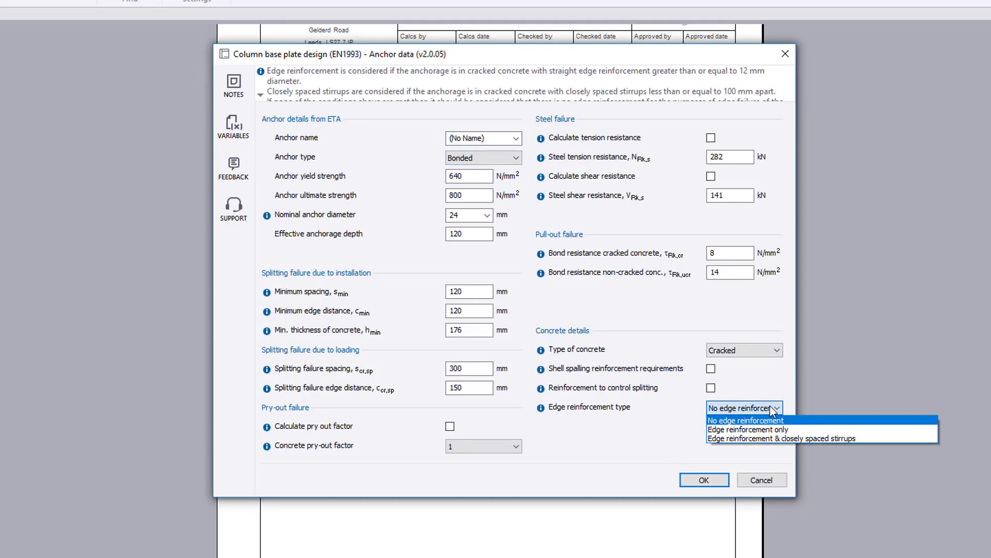
pyautogui.click(773, 410)
pyautogui.click(708, 482)
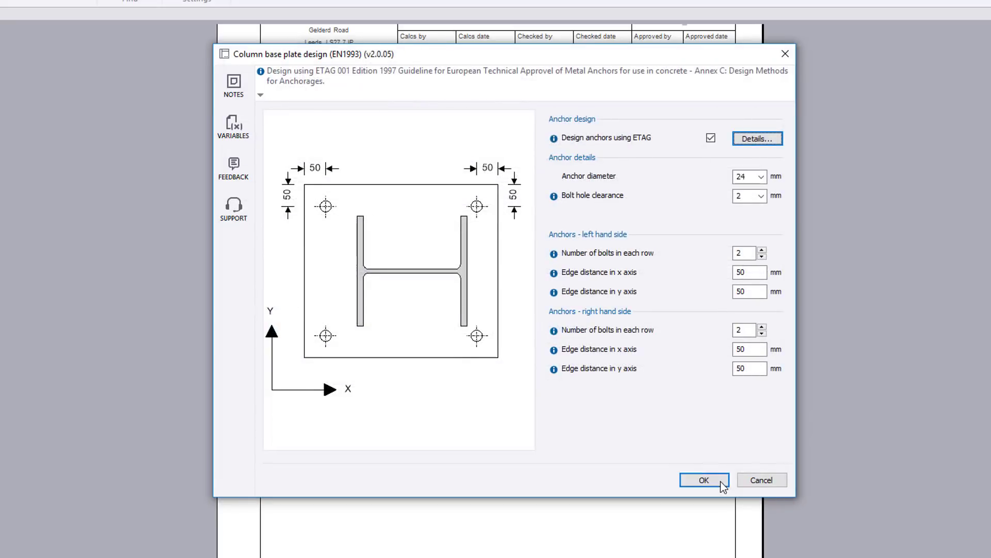
pyautogui.click(723, 485)
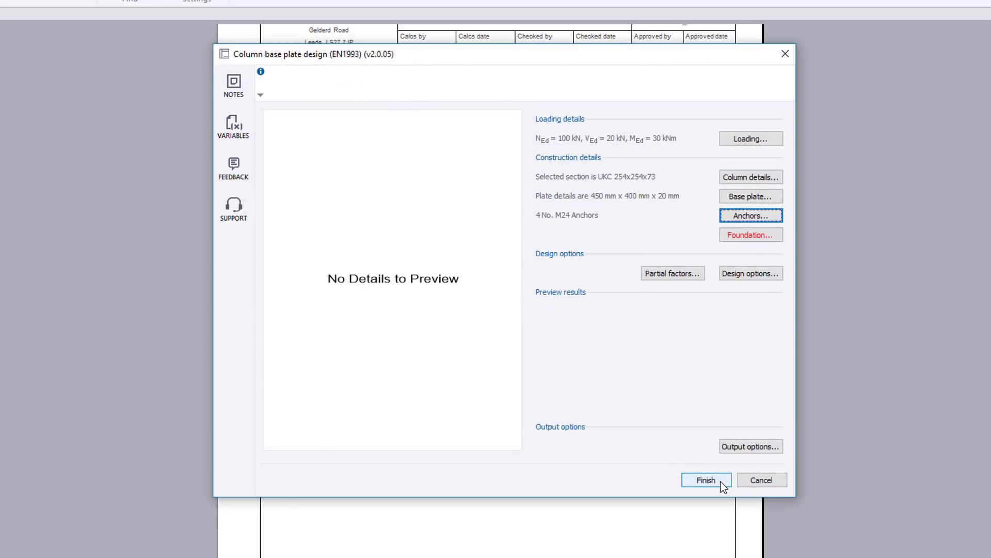
# Include the top, bottom, left and right foundation edges at 300 mm each
pyautogui.click(770, 236)
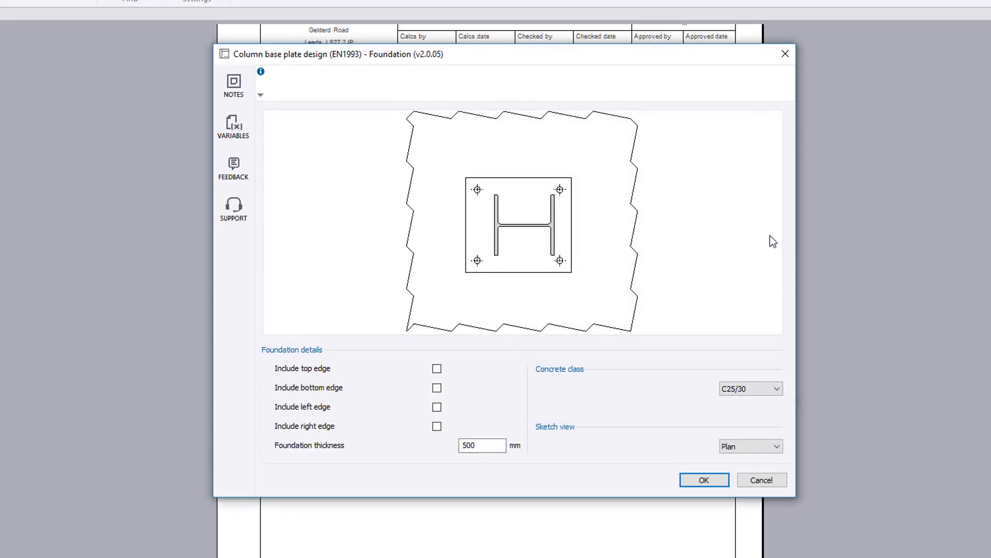
pyautogui.click(437, 368)
pyautogui.doubleClick(484, 370)
pyautogui.write('300')
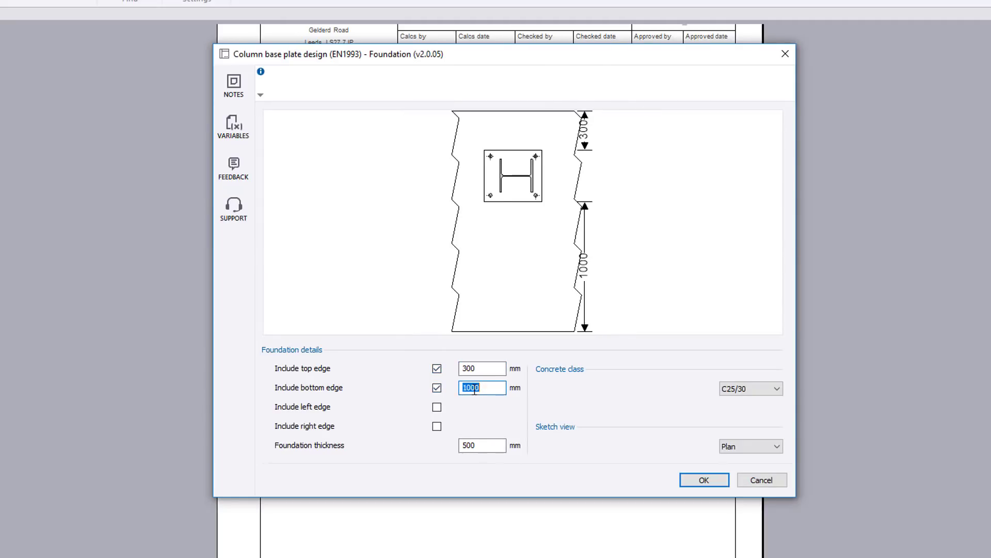
pyautogui.click(437, 407)
pyautogui.click(437, 426)
# Keep C25/30 concrete and set the foundation sketch view to Isometric
pyautogui.click(777, 389)
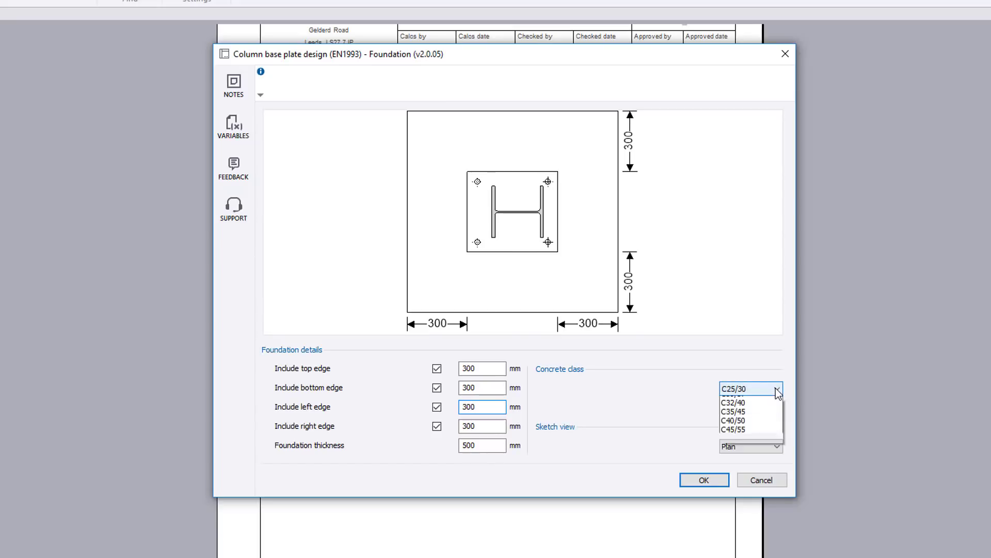
pyautogui.click(779, 391)
pyautogui.click(775, 447)
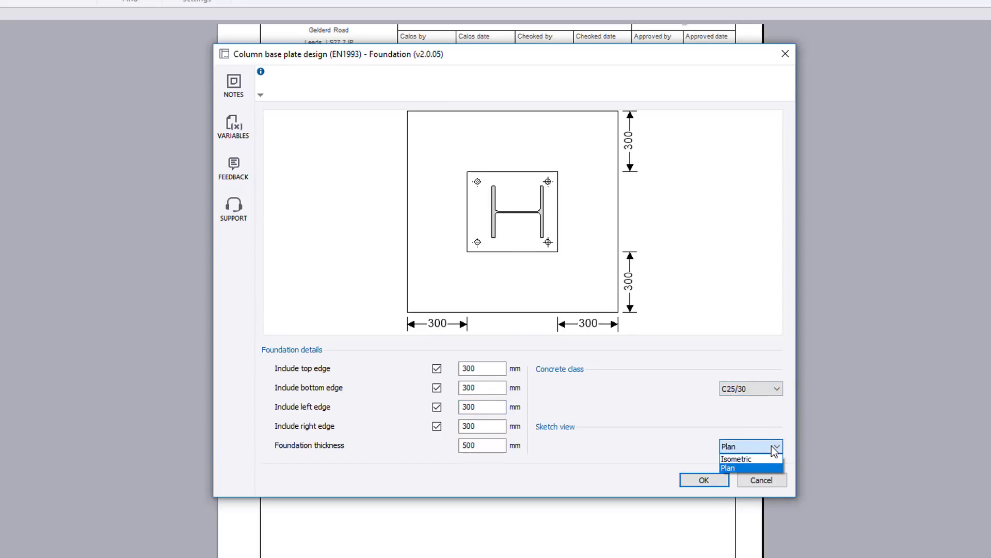
pyautogui.press('Up')
pyautogui.press('Return')
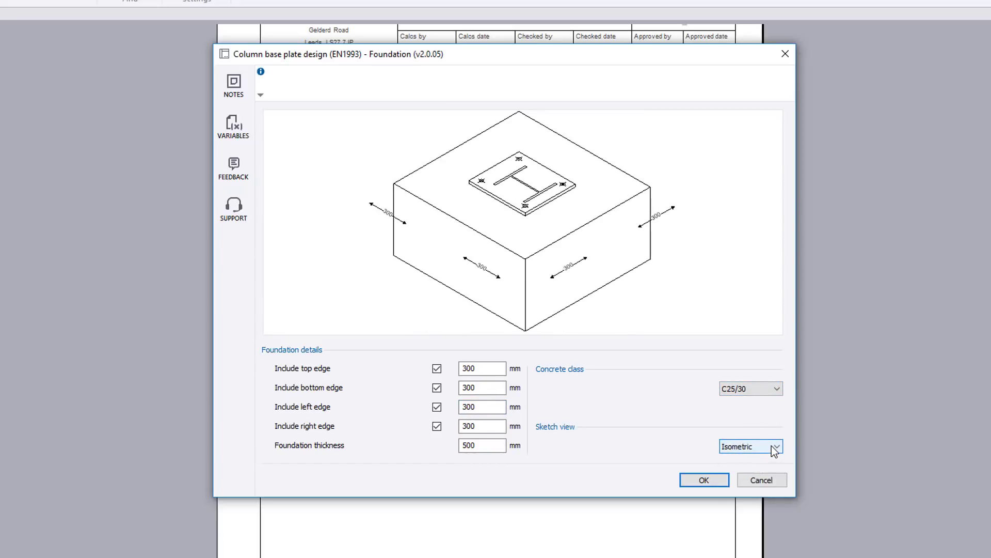
# Review the failing Moment check, then lengthen the base plate to 500 x 400 x 20 mm
pyautogui.click(710, 482)
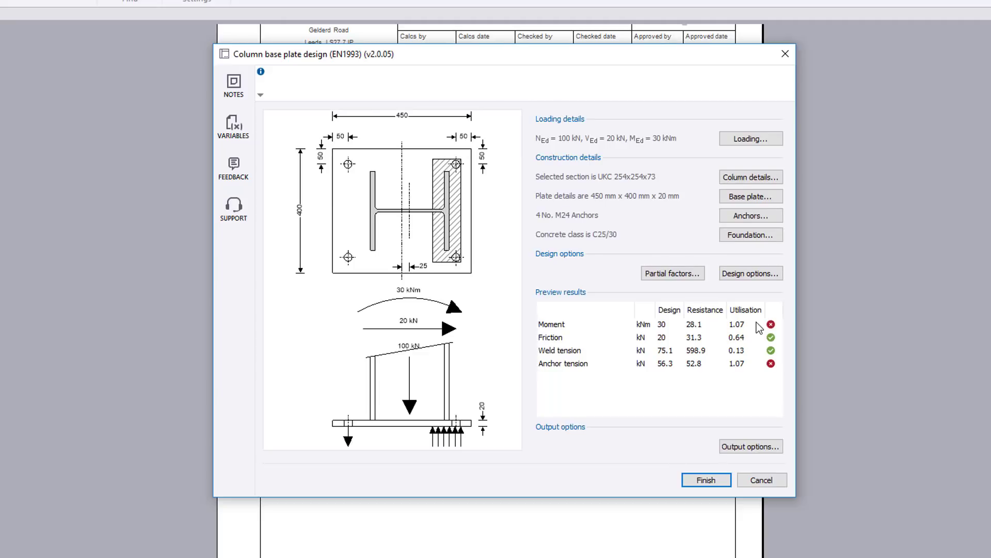
pyautogui.click(757, 324)
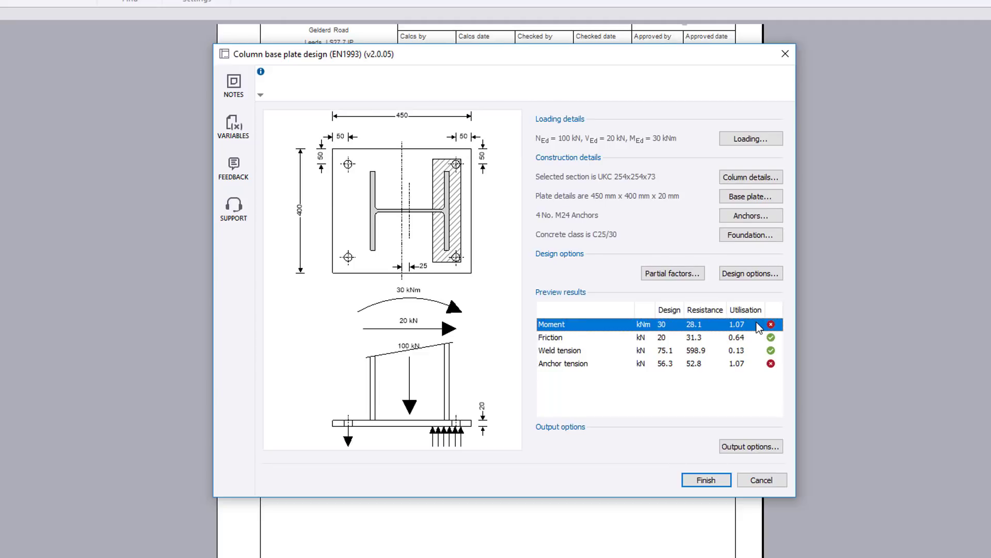
pyautogui.click(770, 199)
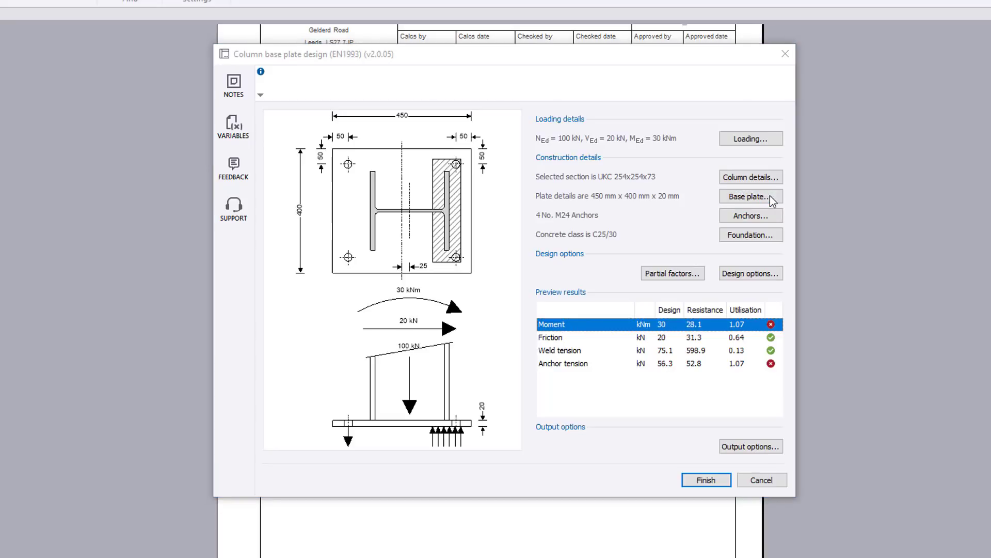
pyautogui.write('500')
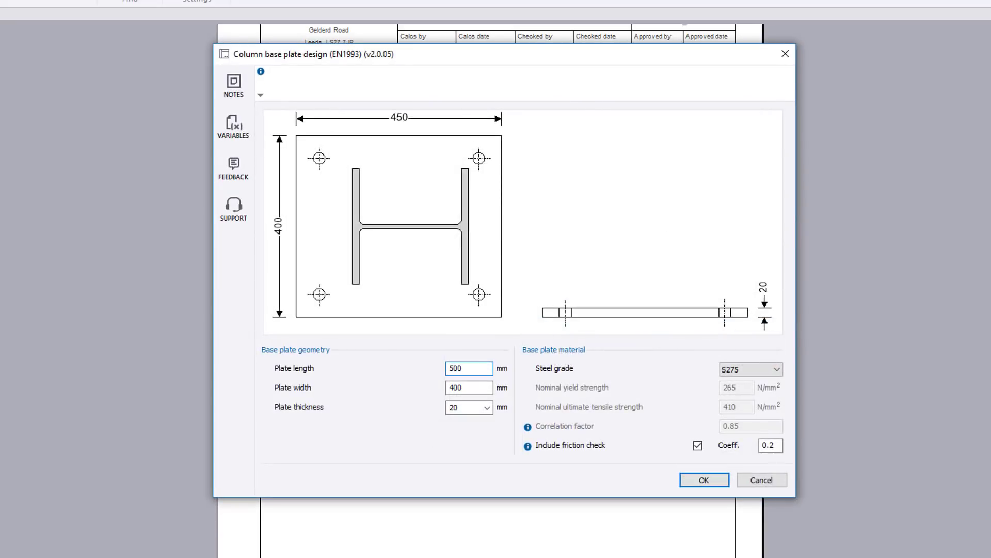
pyautogui.click(481, 387)
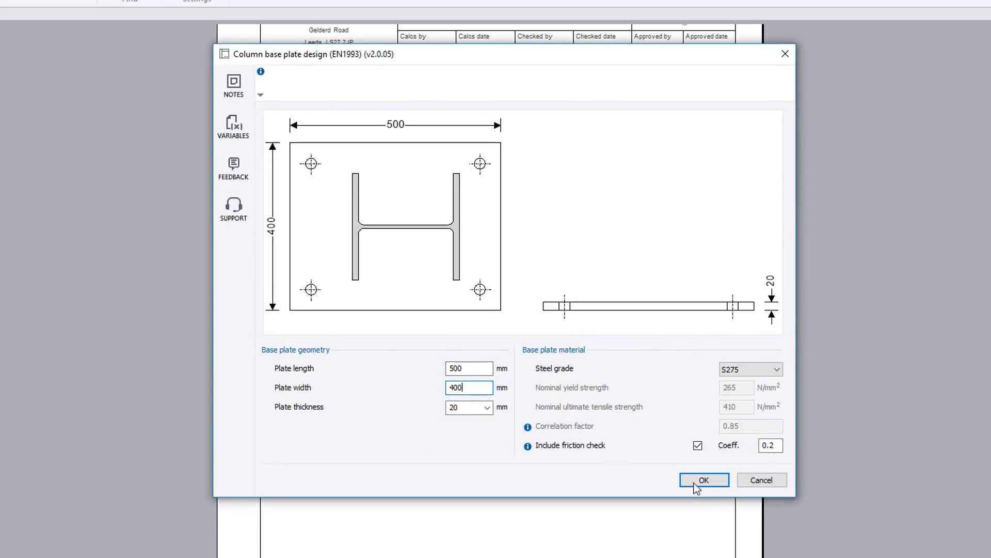
pyautogui.click(710, 485)
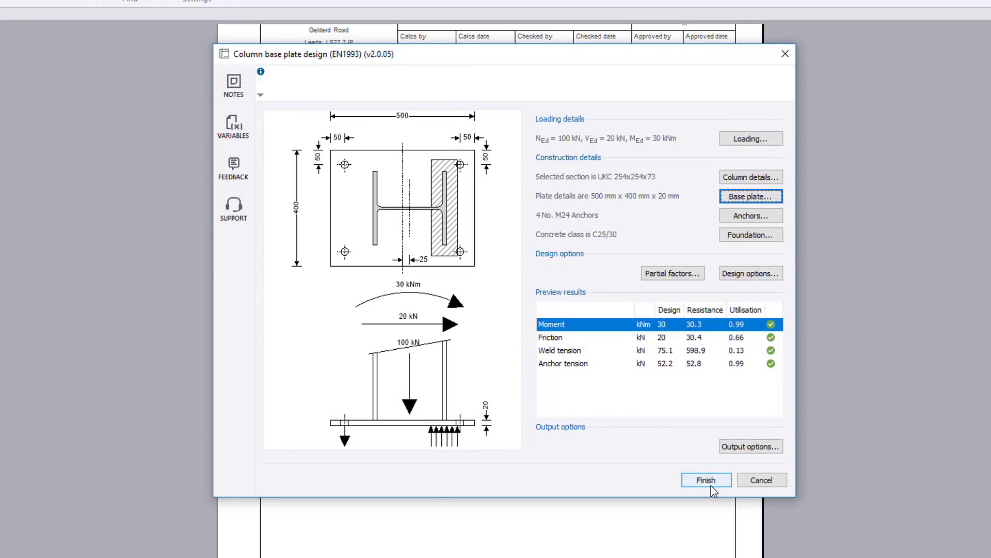
pyautogui.click(771, 446)
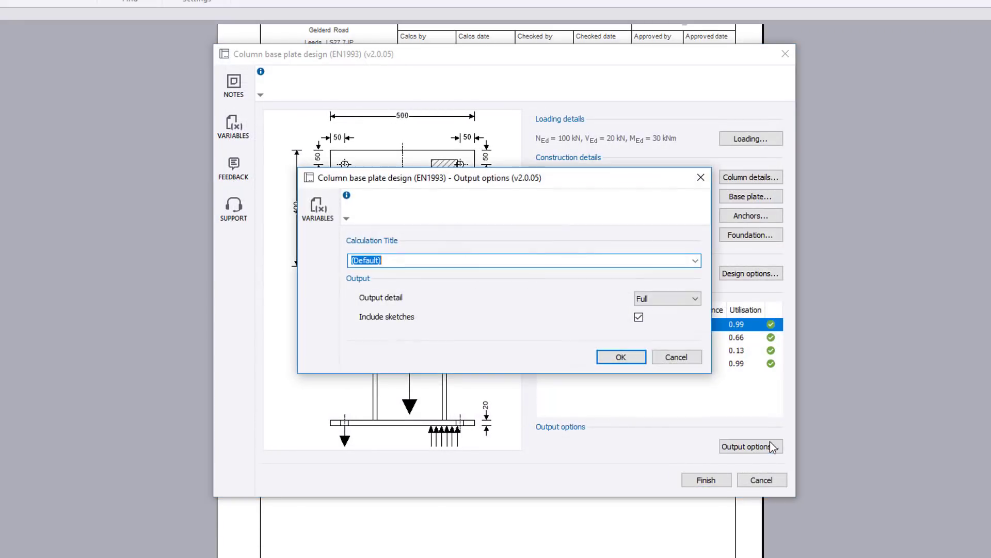
pyautogui.click(673, 303)
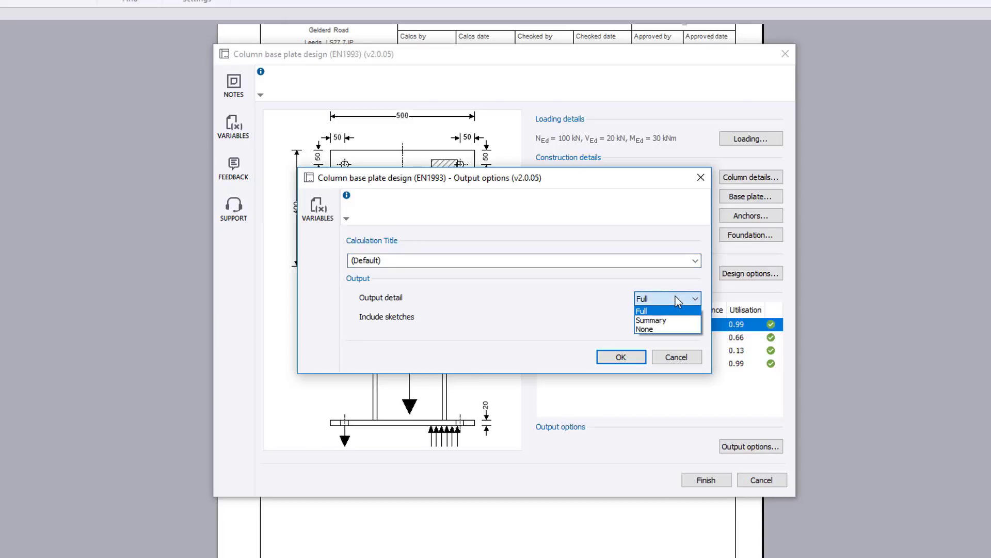
pyautogui.click(671, 310)
pyautogui.click(668, 260)
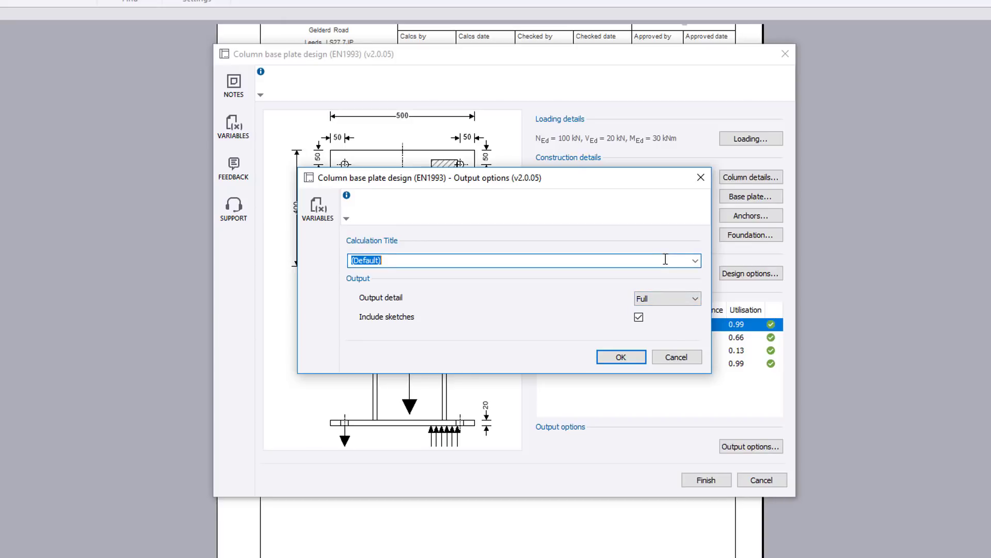
pyautogui.click(636, 357)
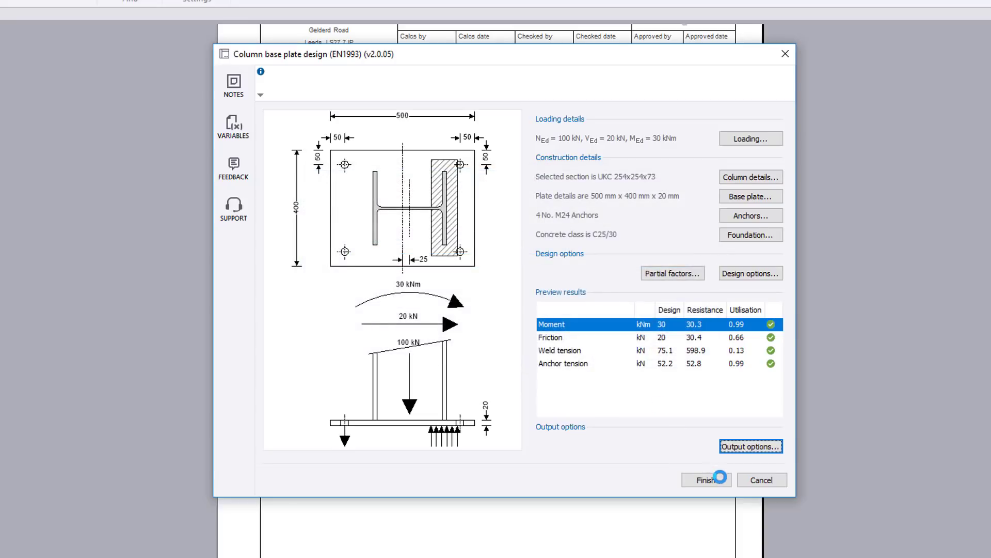
# Finish the calculation and review the PASS results in the five-page document
pyautogui.click(720, 477)
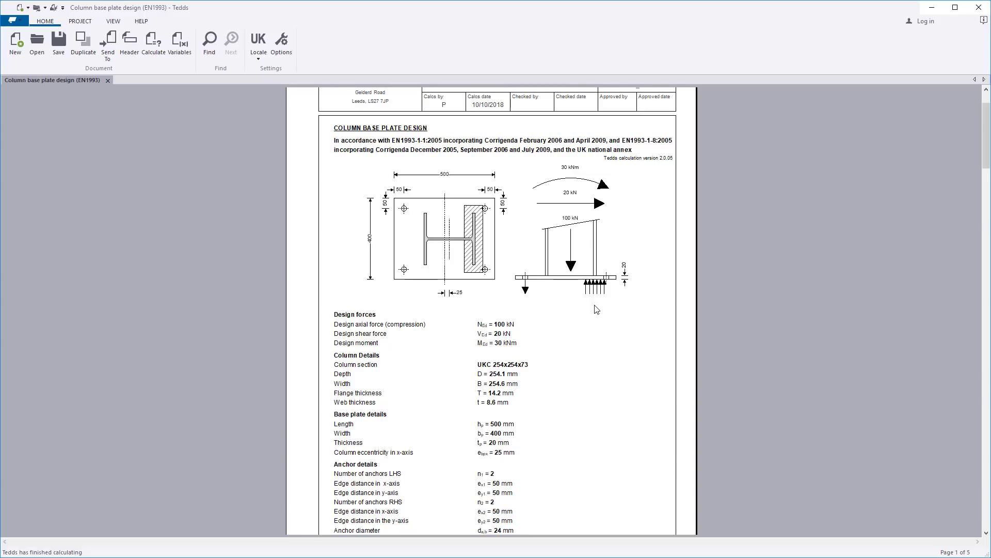
pyautogui.scroll(-15, 596, 309)
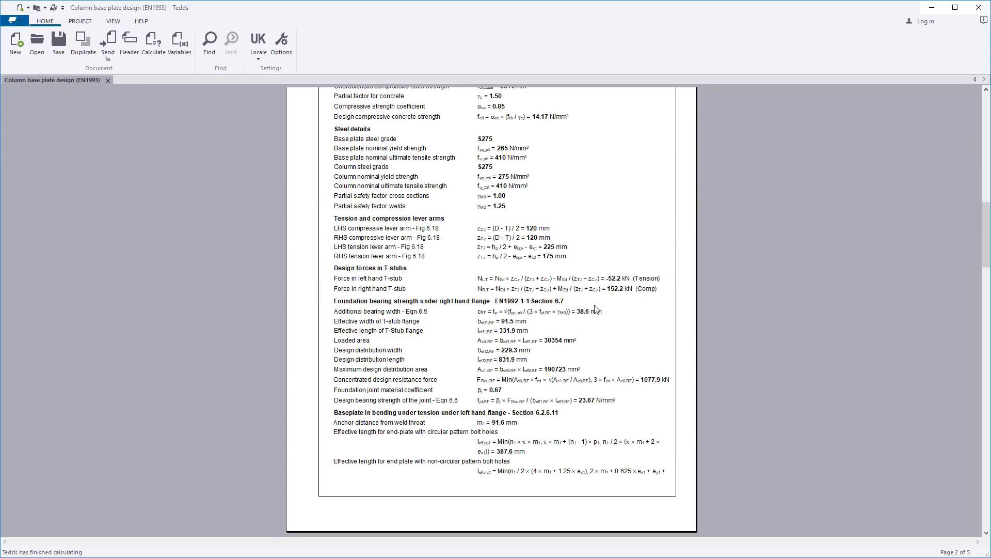
pyautogui.scroll(-8, 597, 308)
pyautogui.scroll(-12, 597, 308)
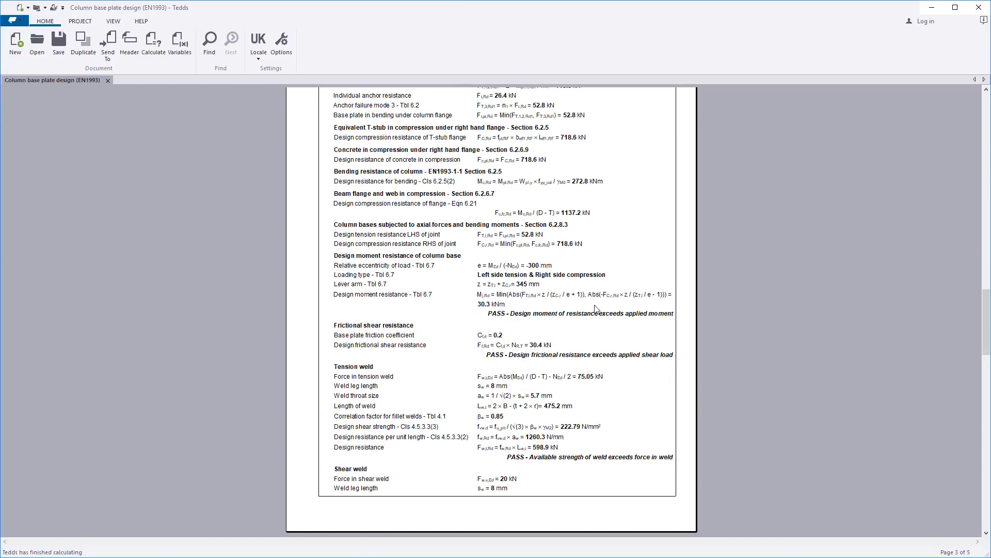
pyautogui.scroll(-20, 597, 308)
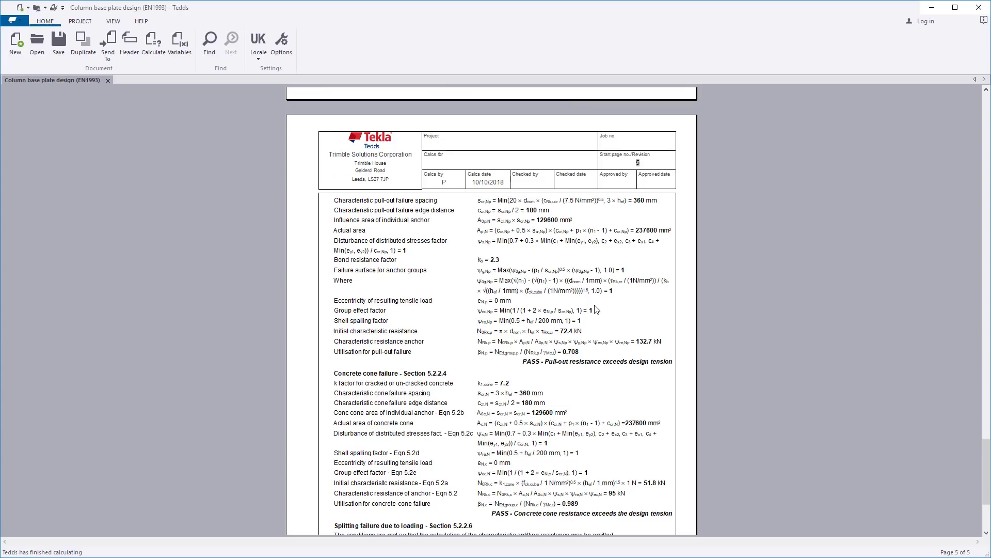